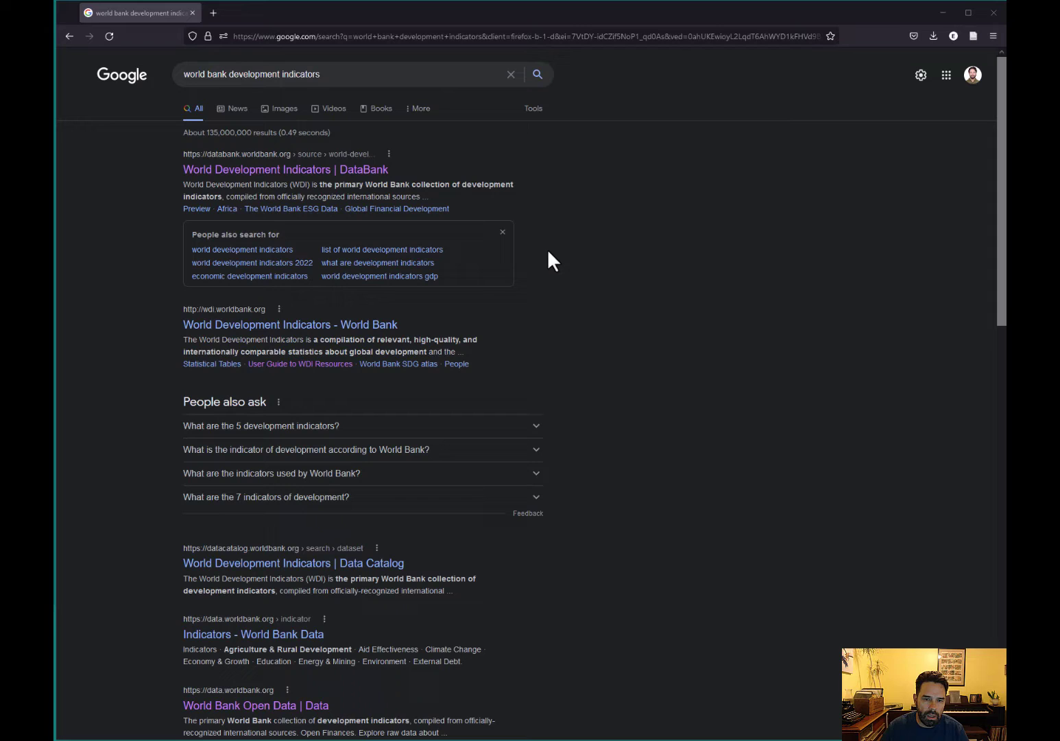
# Return to the 'world bank development indicators' search box and dismiss its suggestion list
pyautogui.click(354, 83)
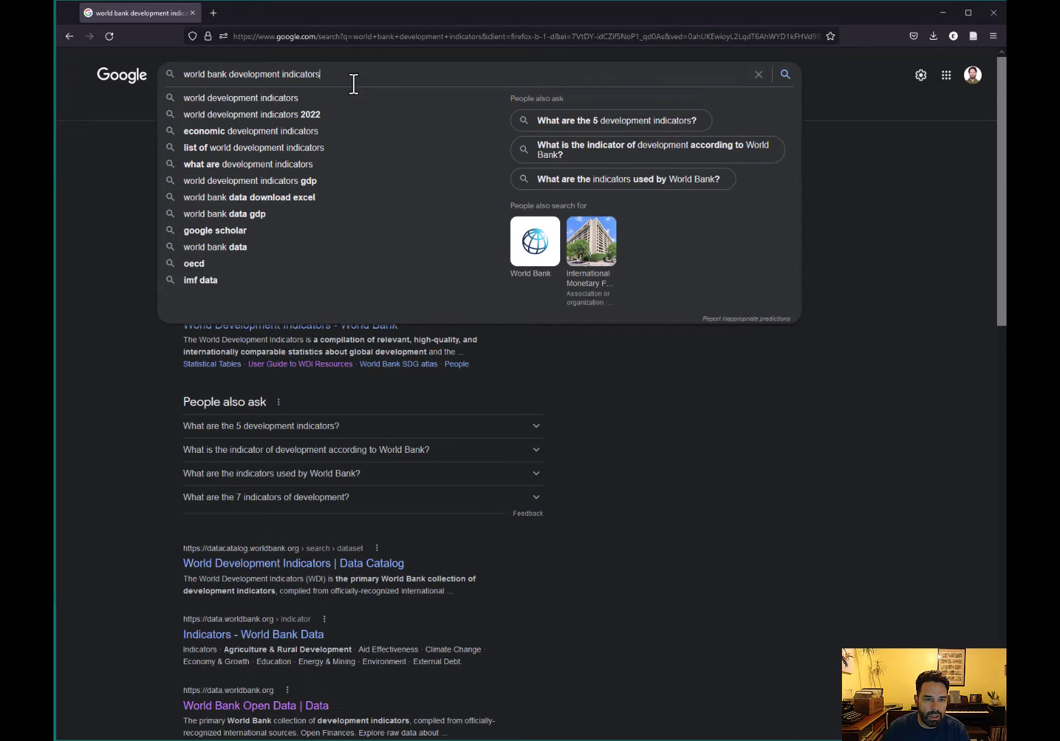
pyautogui.click(735, 371)
# Open the DataBank page, expand Country, and compare the Countries, All and Aggregates filters
pyautogui.click(311, 170)
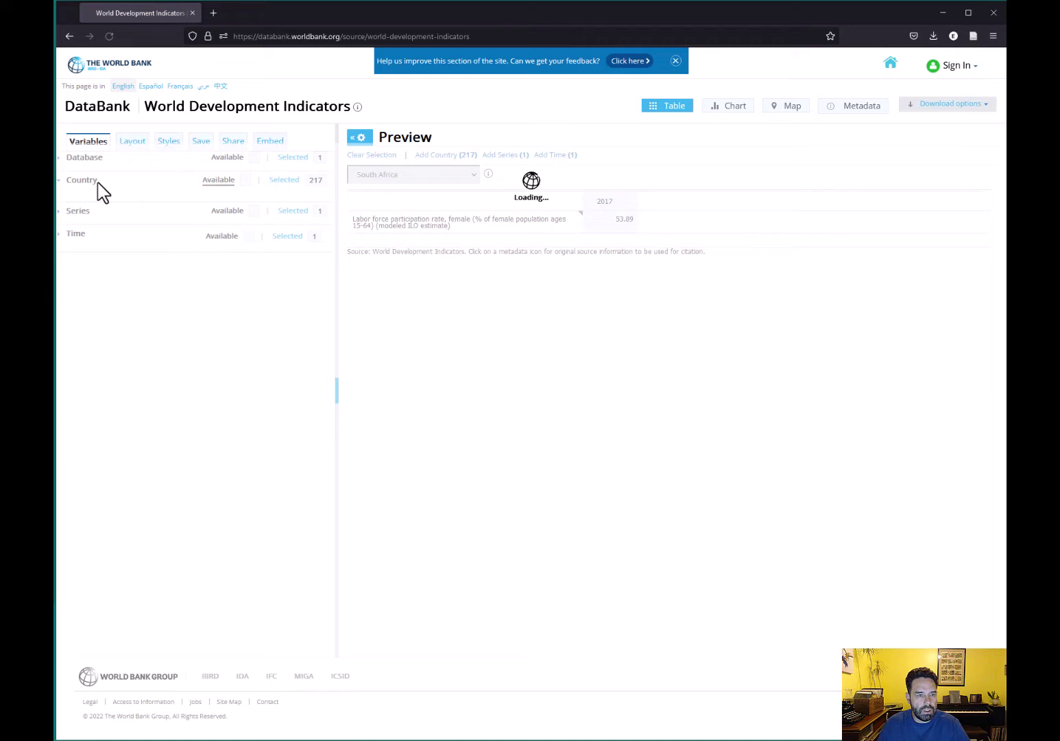
pyautogui.click(93, 181)
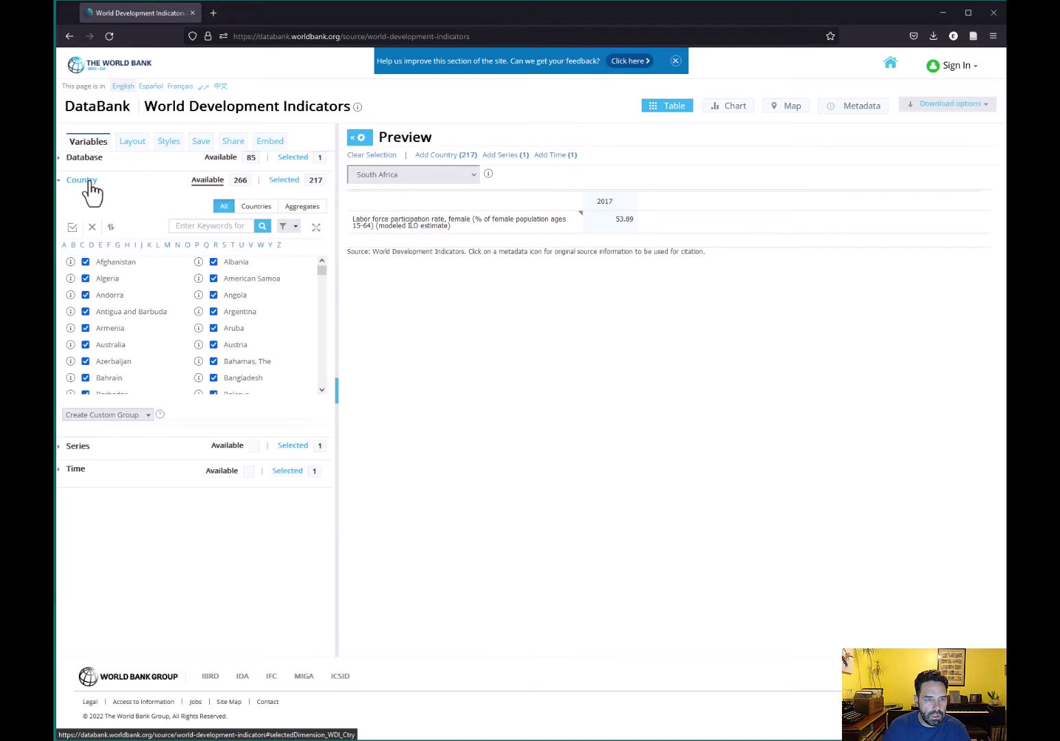
pyautogui.click(256, 208)
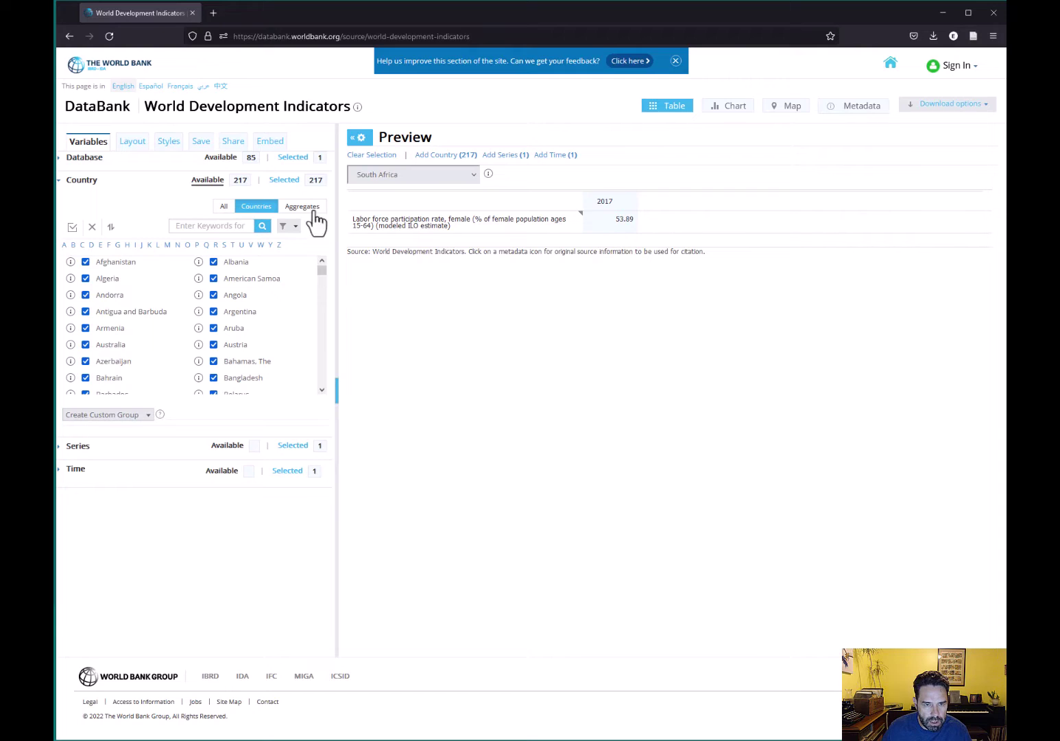
pyautogui.click(224, 207)
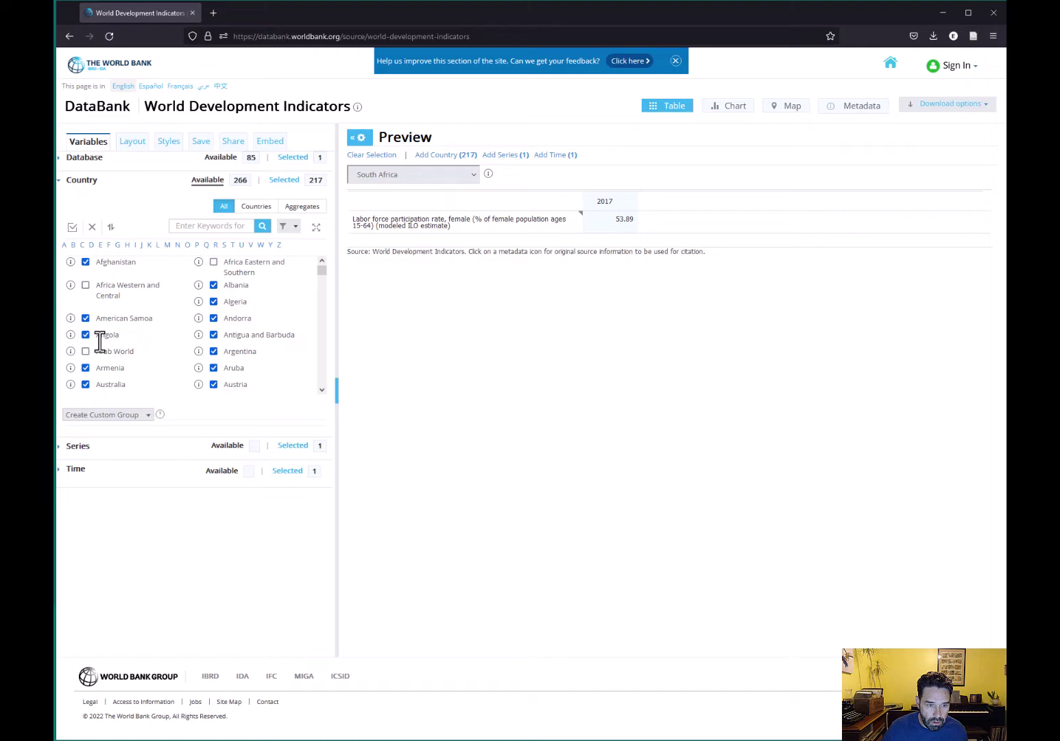
pyautogui.click(300, 208)
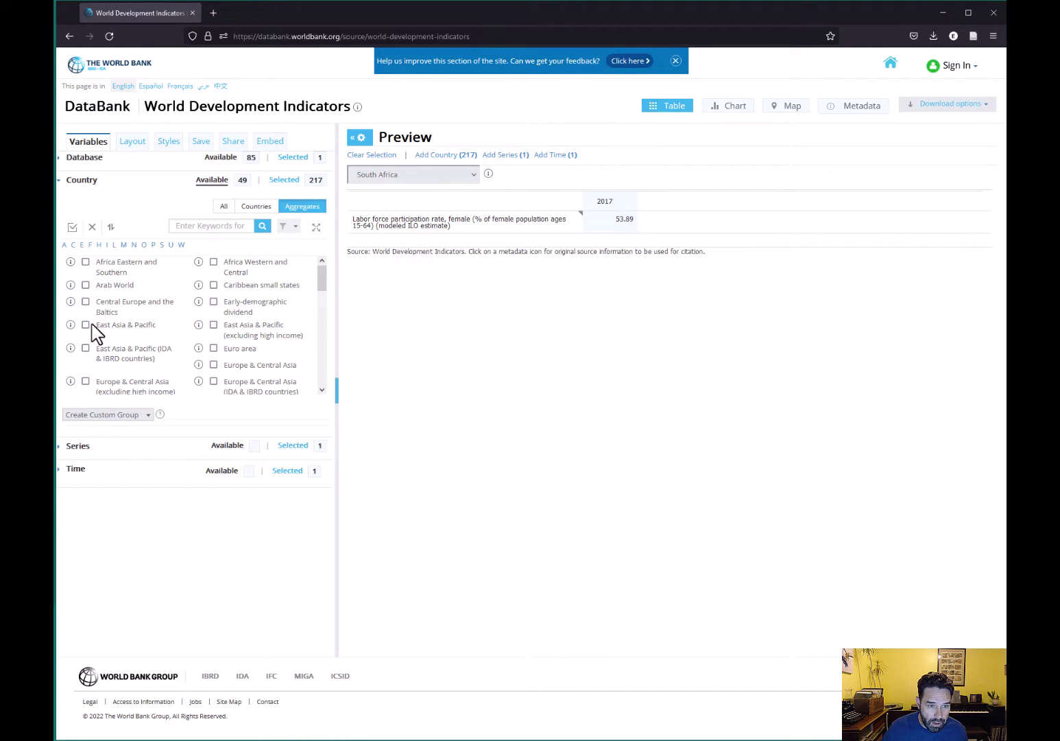
pyautogui.scroll(-3, 149, 316)
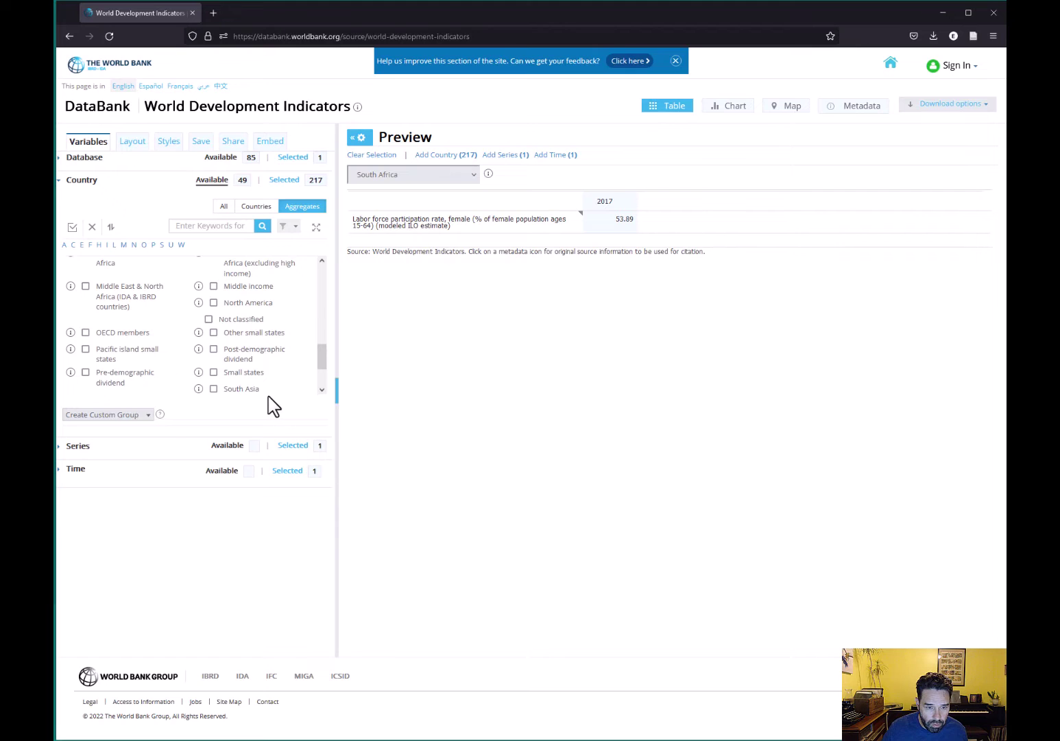
pyautogui.scroll(1, 293, 292)
pyautogui.scroll(5, 288, 309)
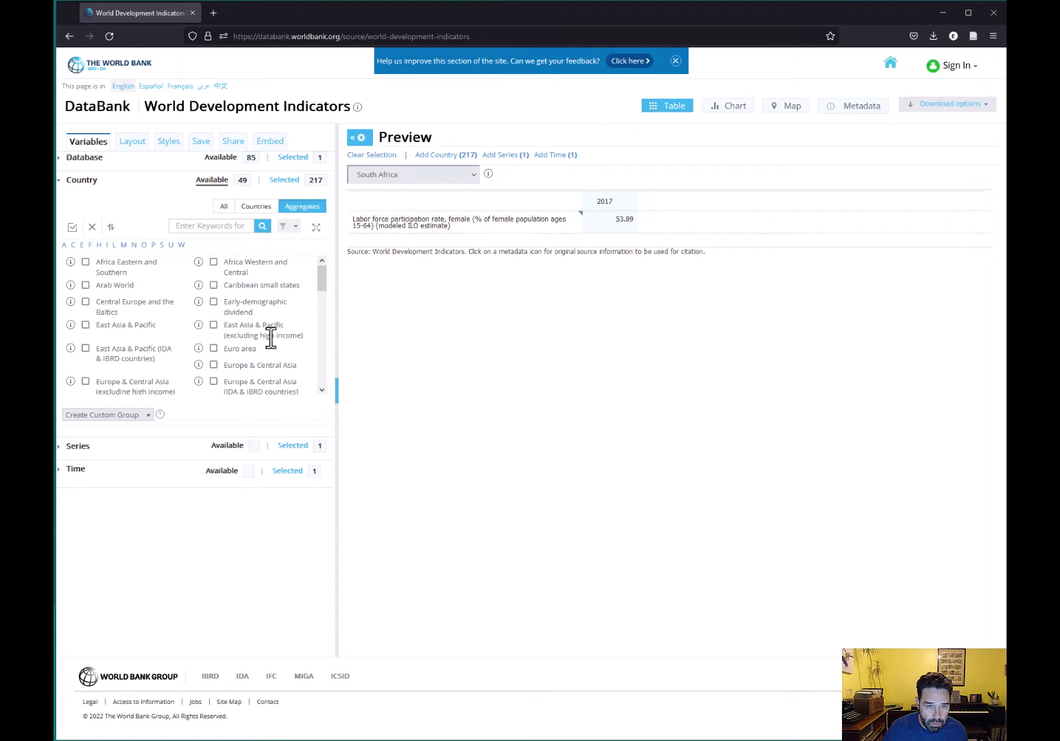
# Return to the Countries filter and keep all 217 individual countries selected, cancelling the Select all change
pyautogui.click(255, 205)
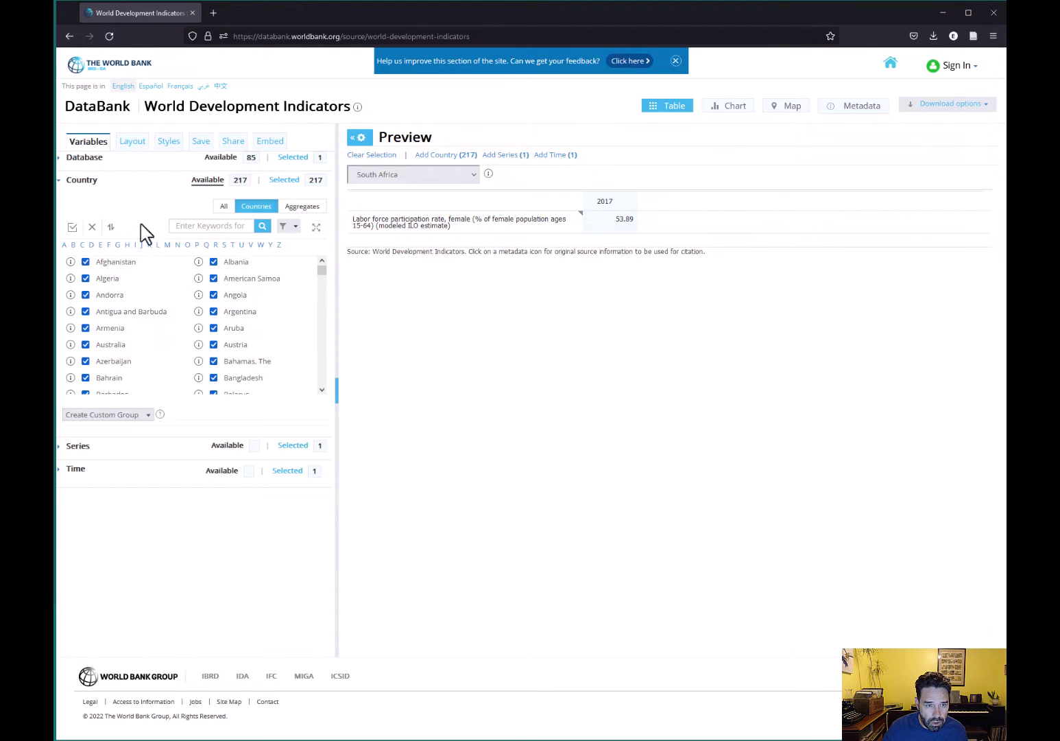
pyautogui.click(72, 227)
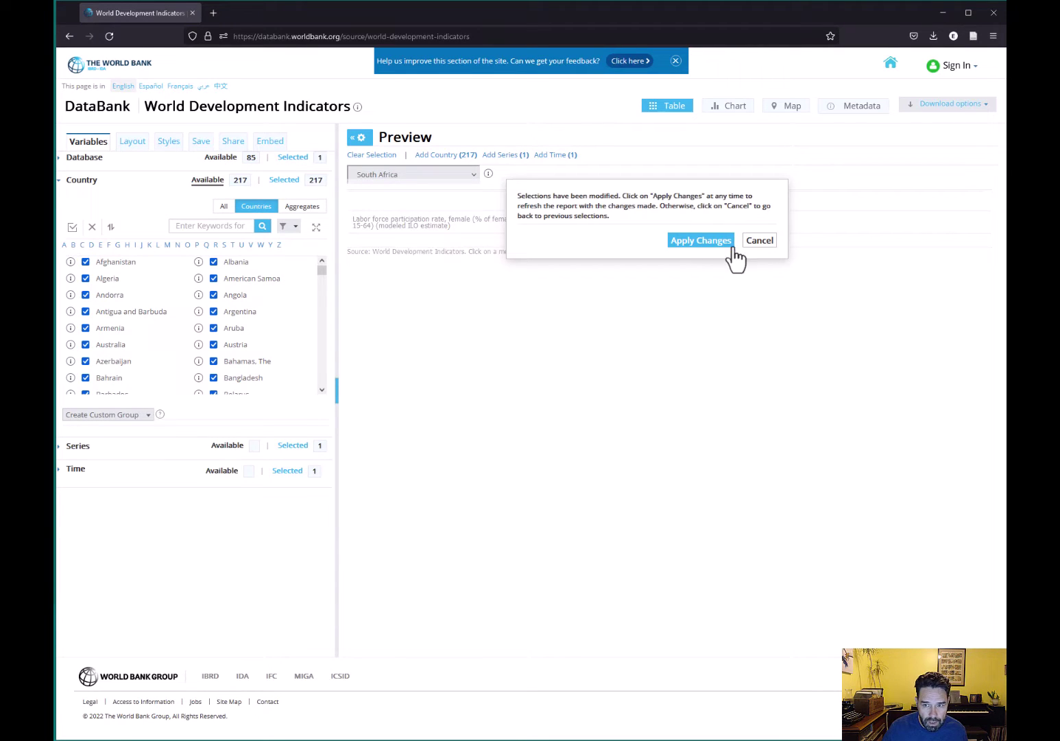
pyautogui.click(760, 241)
pyautogui.scroll(-3, 271, 322)
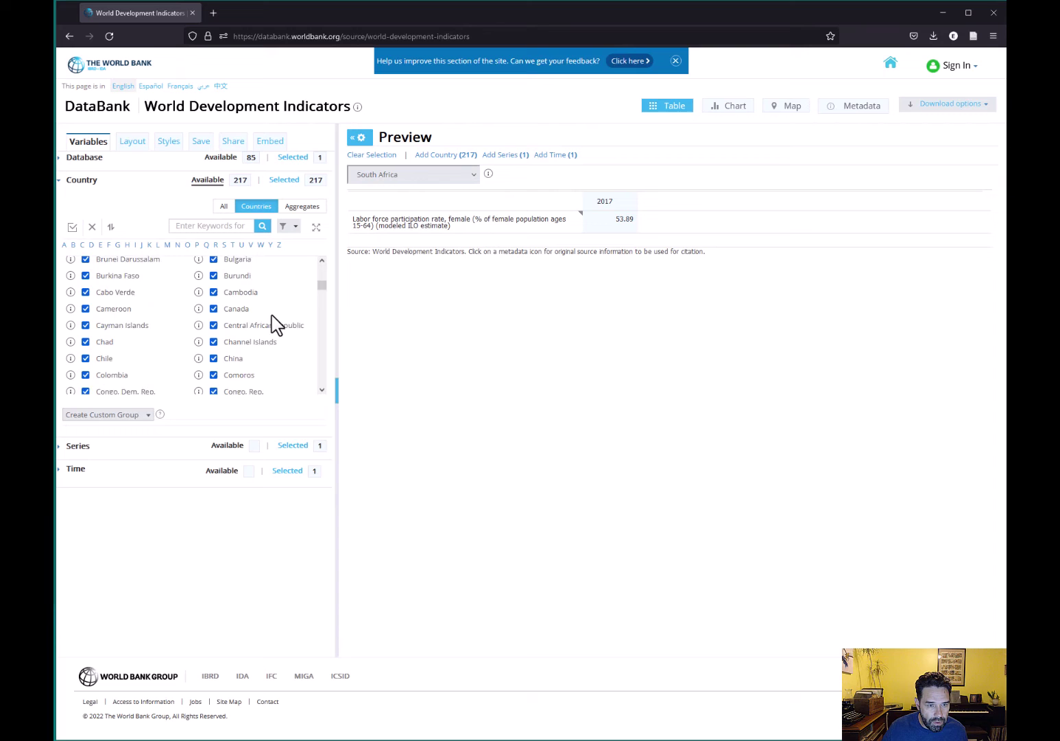
pyautogui.scroll(3, 270, 321)
# Collapse Country, expand Series and search for 'labor force participation'
pyautogui.click(82, 180)
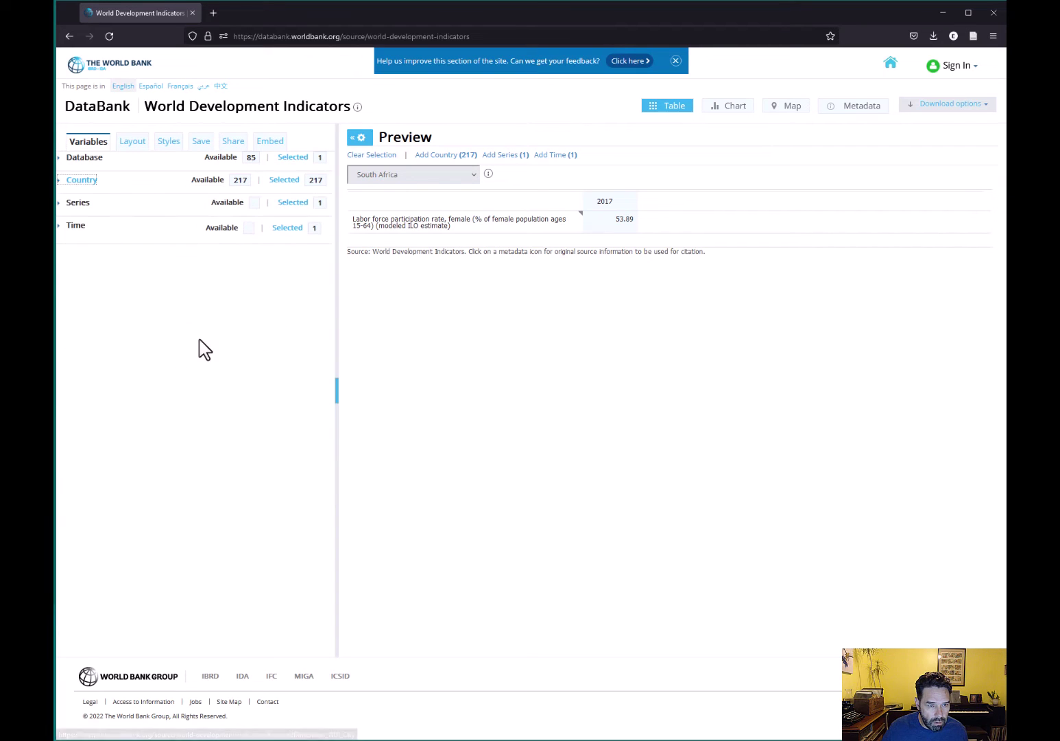
pyautogui.click(79, 204)
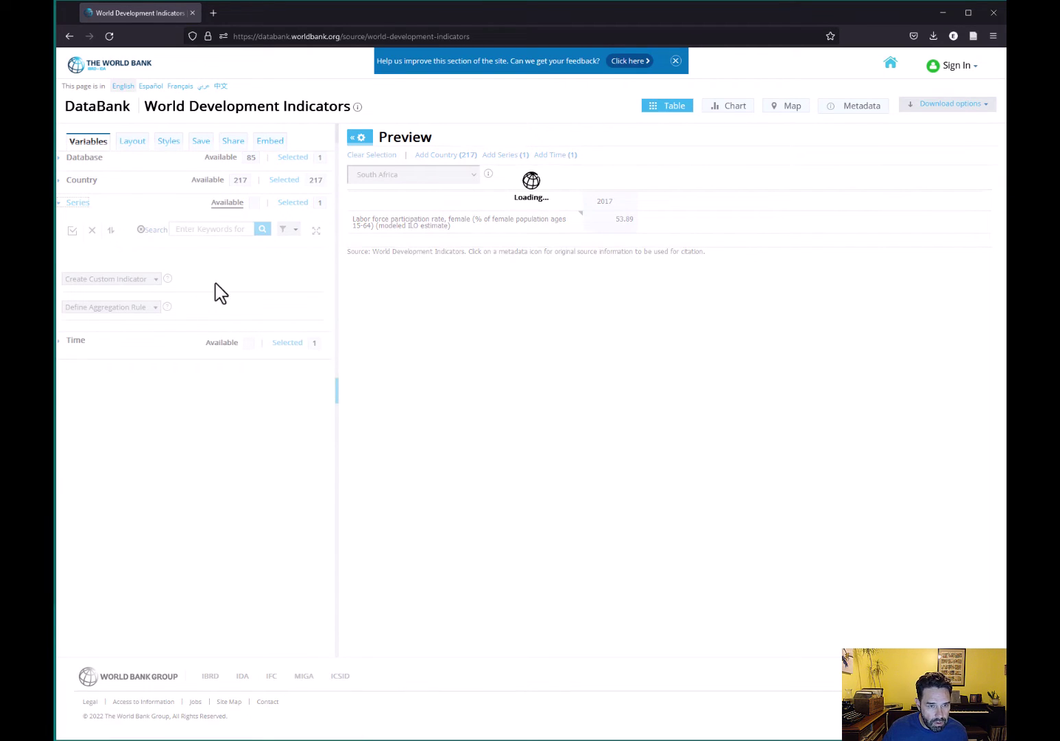
pyautogui.click(208, 230)
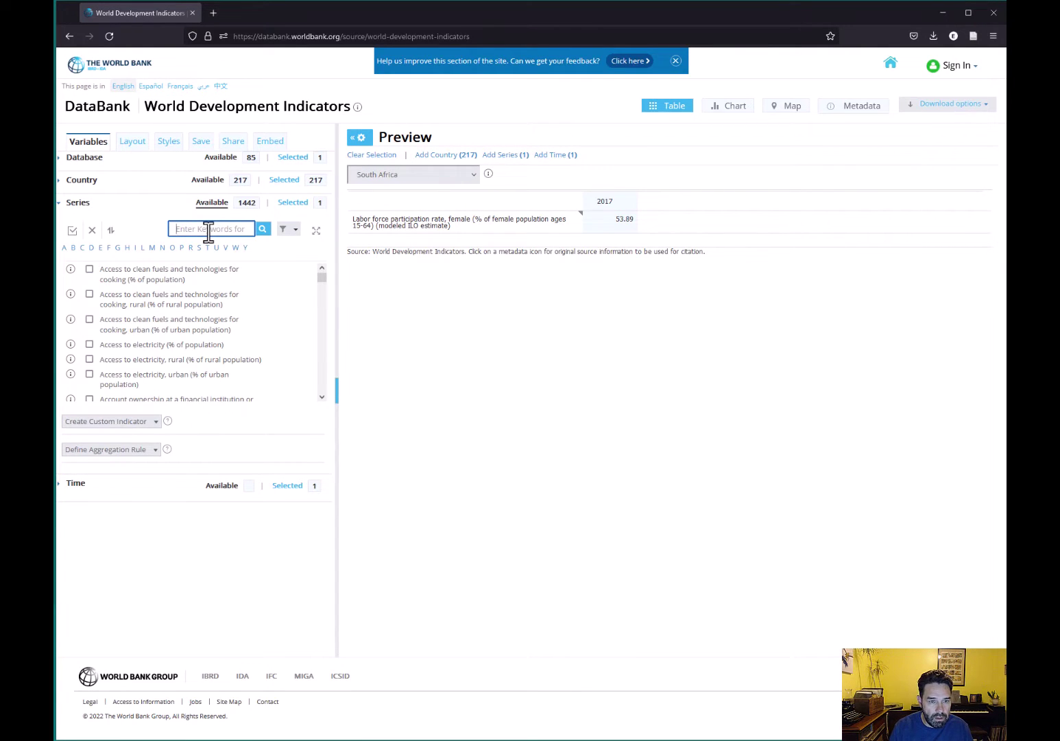
pyautogui.write('labor force')
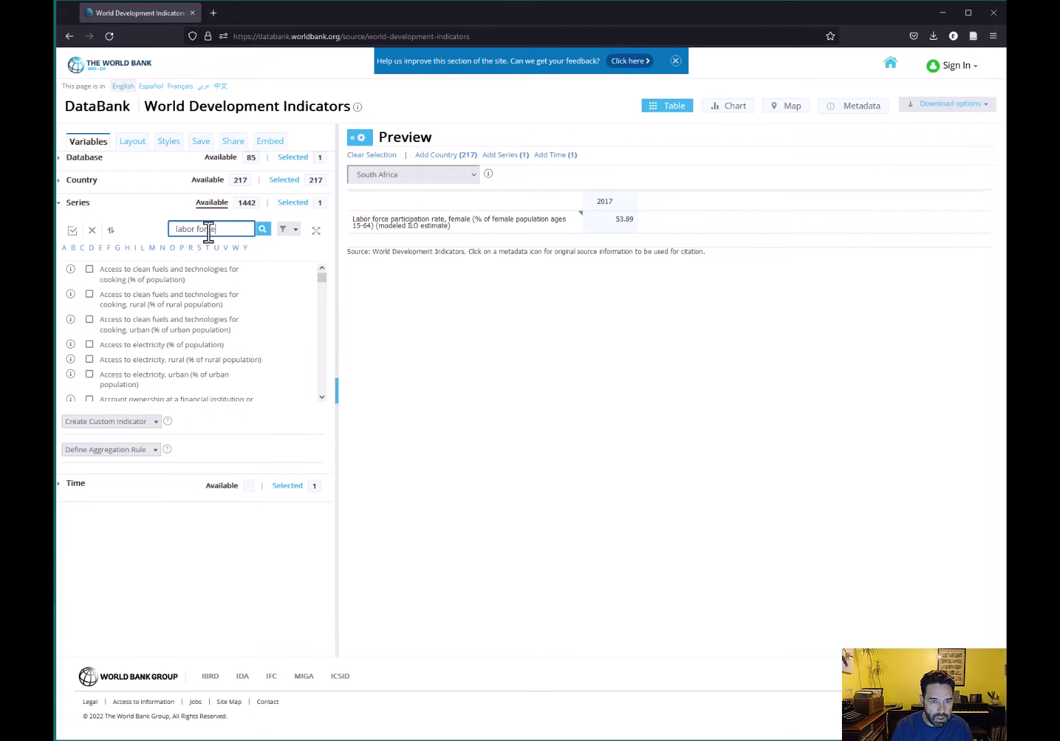
pyautogui.write(' participation')
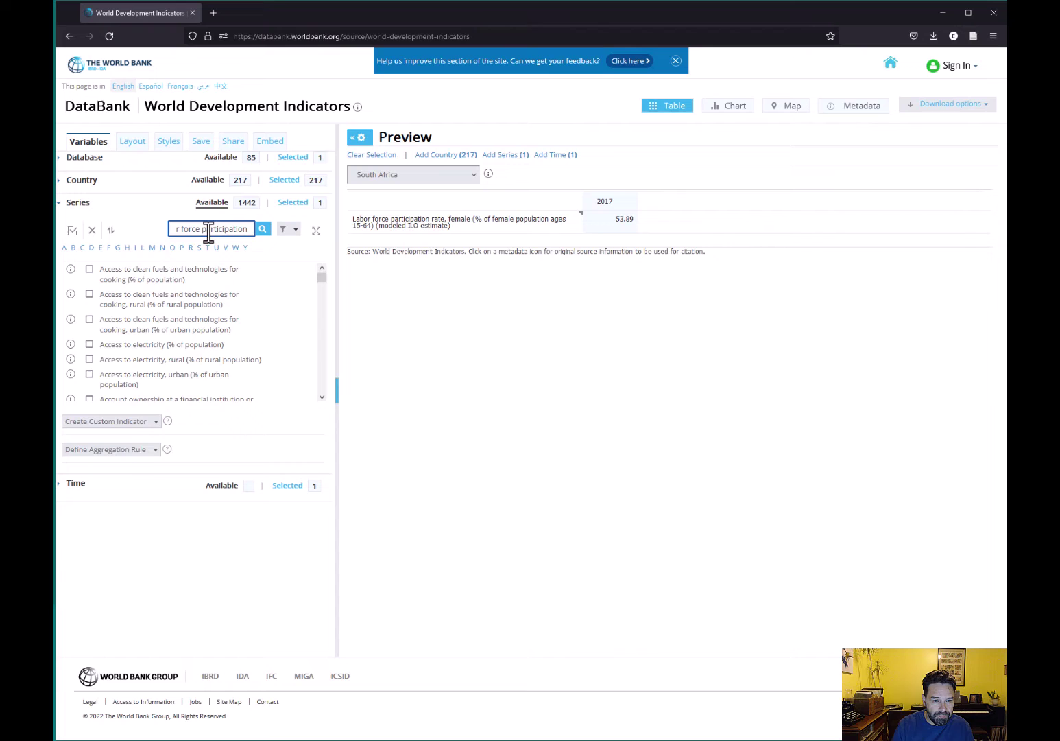
pyautogui.press('Return')
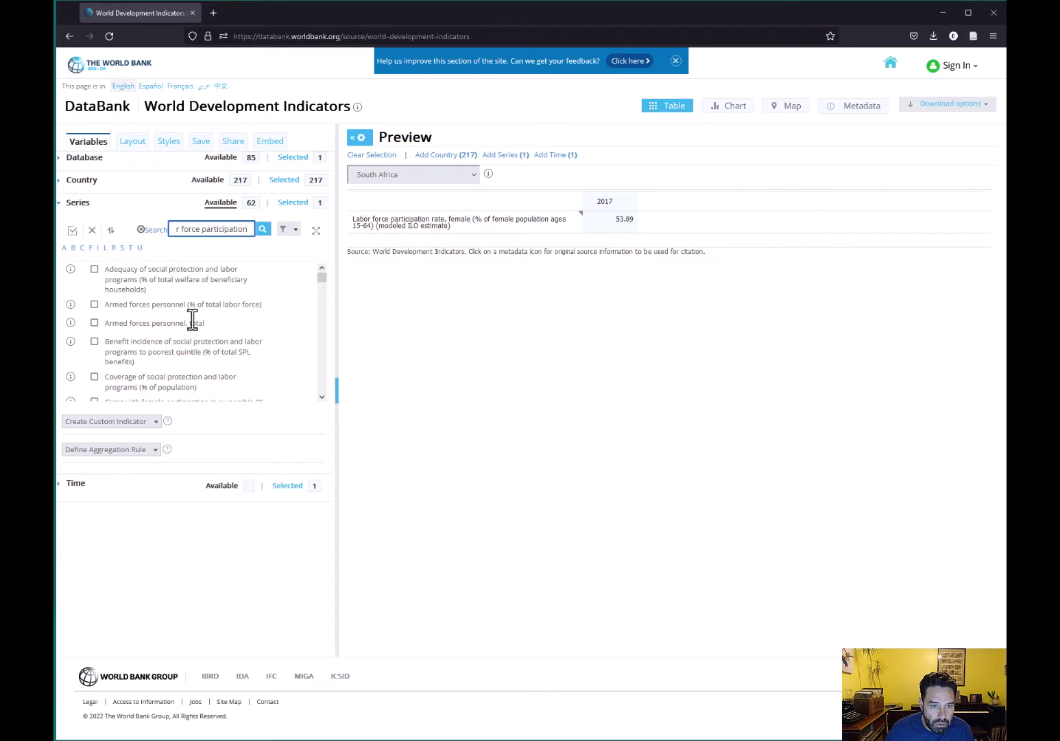
# Find the checked female 15-64 labor force participation (modeled ILO) series, then clear the search
pyautogui.click(263, 229)
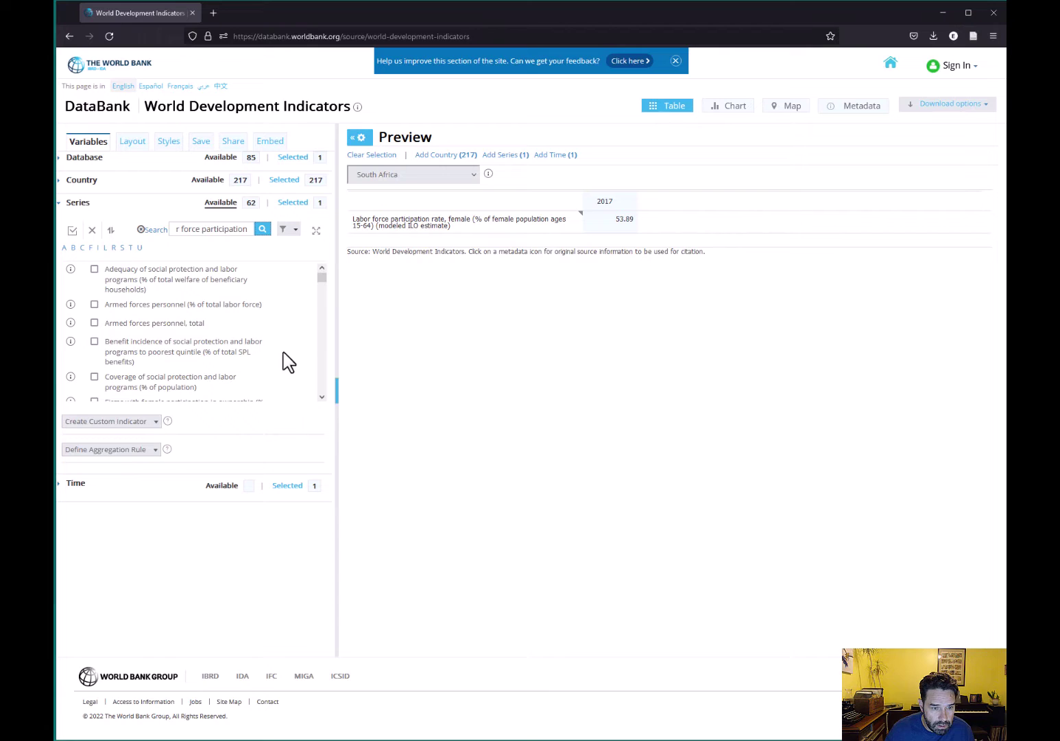
pyautogui.scroll(-5, 273, 326)
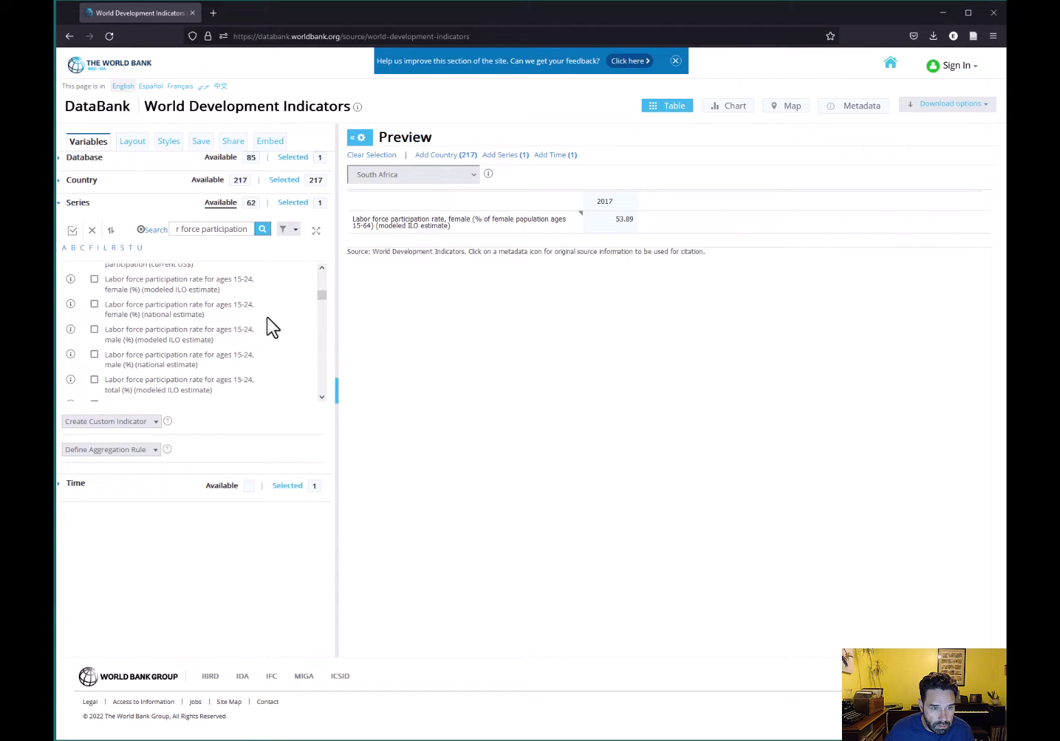
pyautogui.scroll(-3, 228, 326)
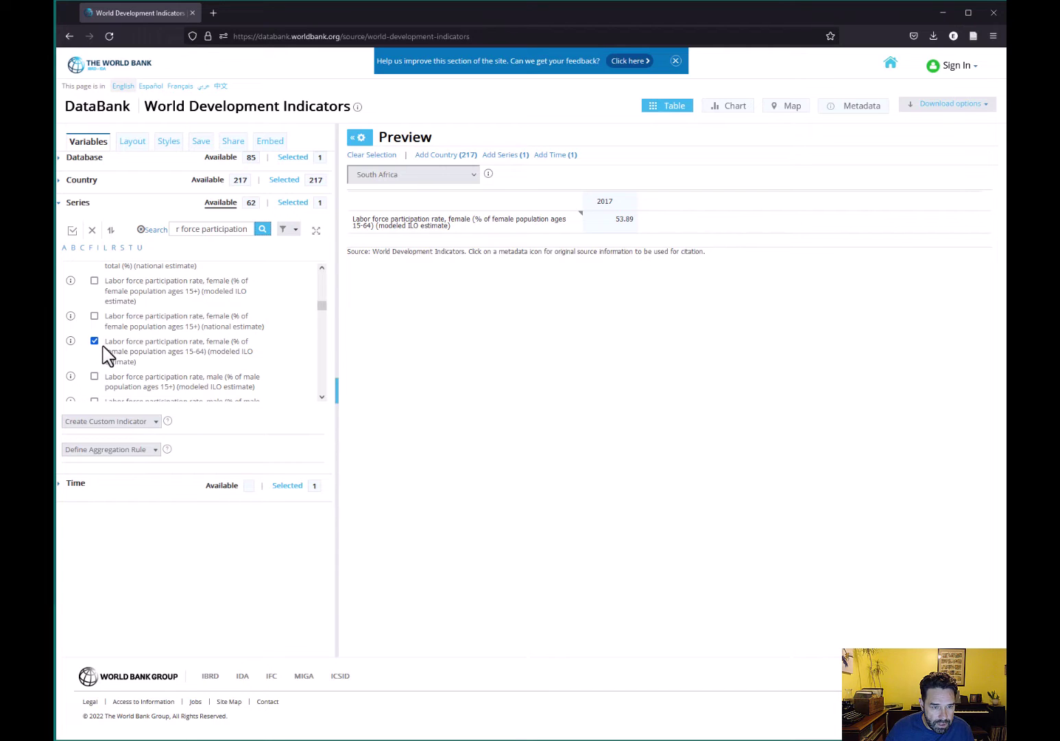
pyautogui.scroll(-2, 146, 367)
pyautogui.scroll(1, 147, 367)
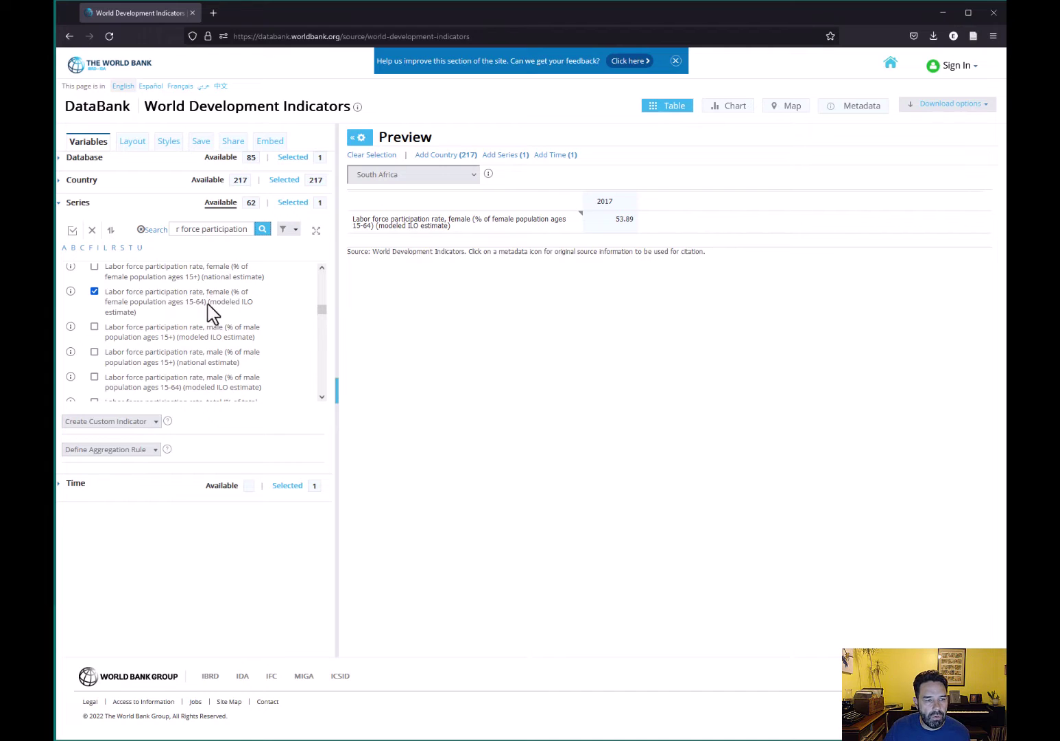
pyautogui.scroll(-5, 172, 295)
pyautogui.scroll(-3, 180, 301)
pyautogui.click(141, 229)
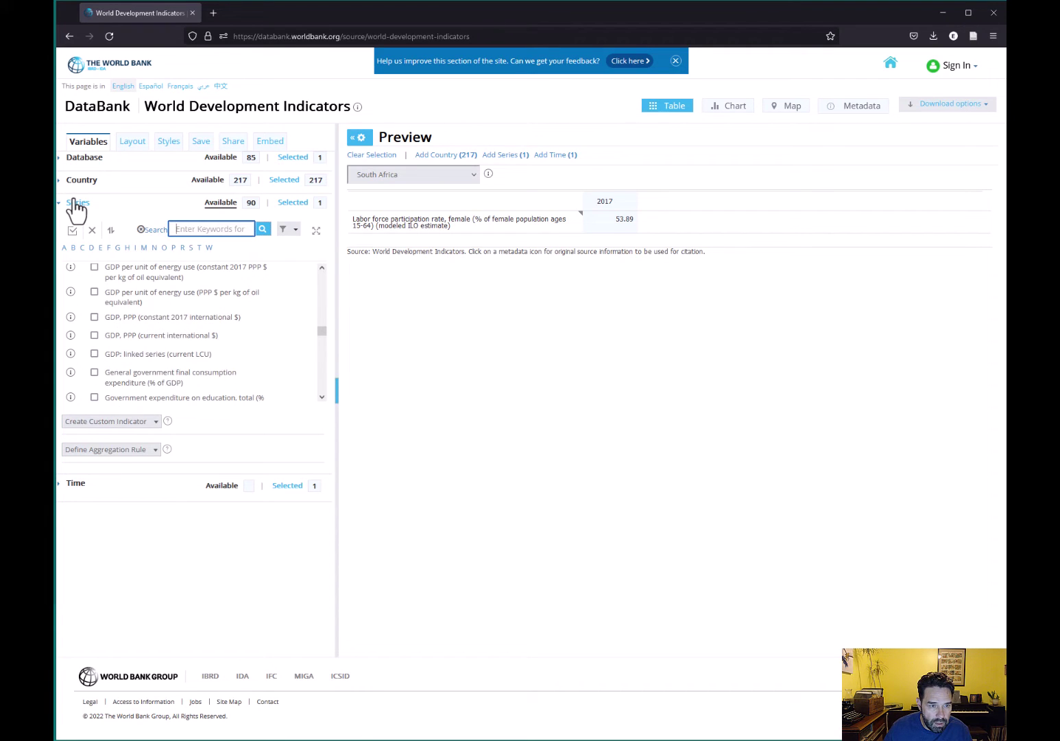
# Confirm 2017 is the selected year and download the data as an Excel file
pyautogui.click(74, 203)
pyautogui.click(75, 227)
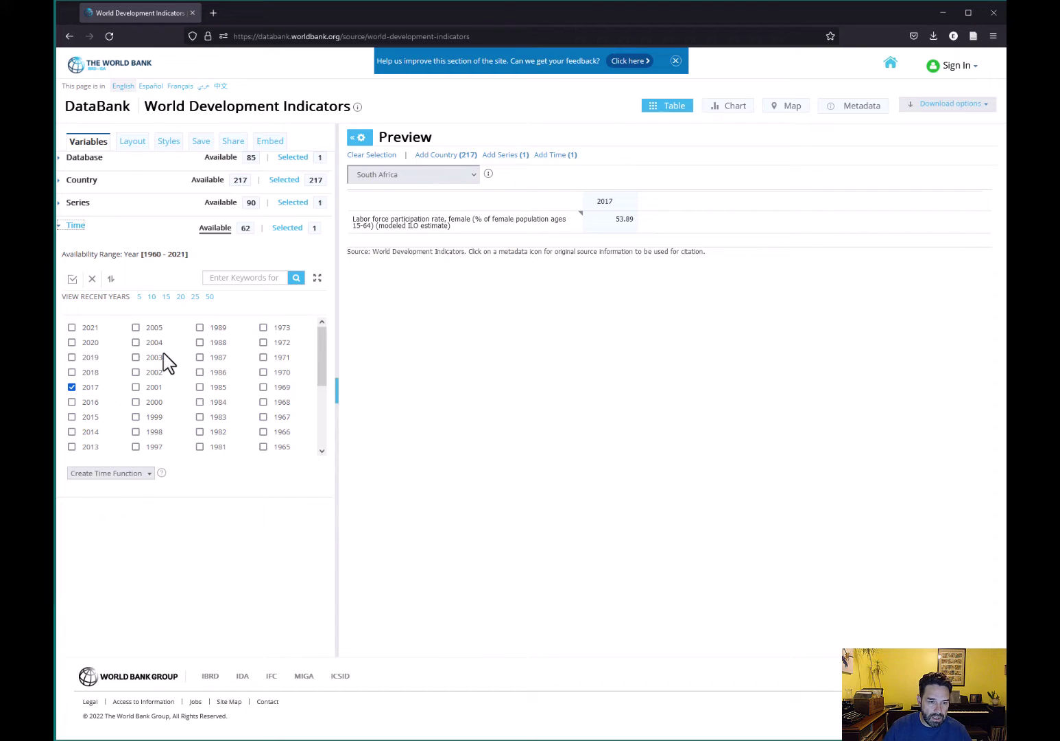
pyautogui.click(76, 225)
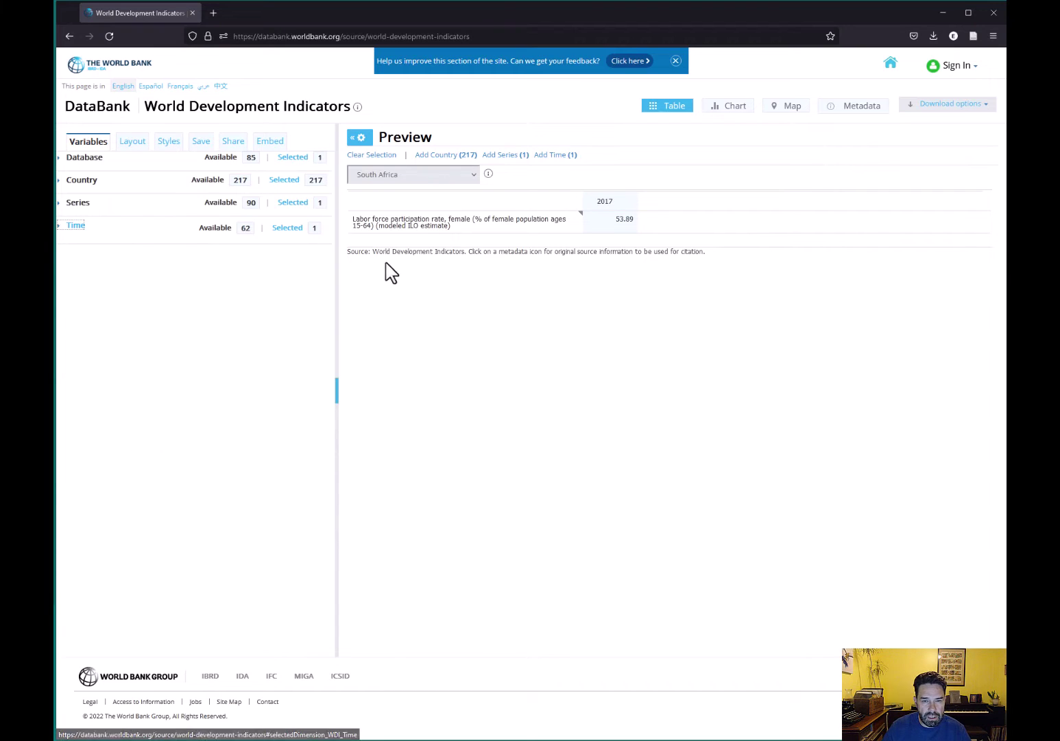
pyautogui.click(924, 106)
pyautogui.click(917, 123)
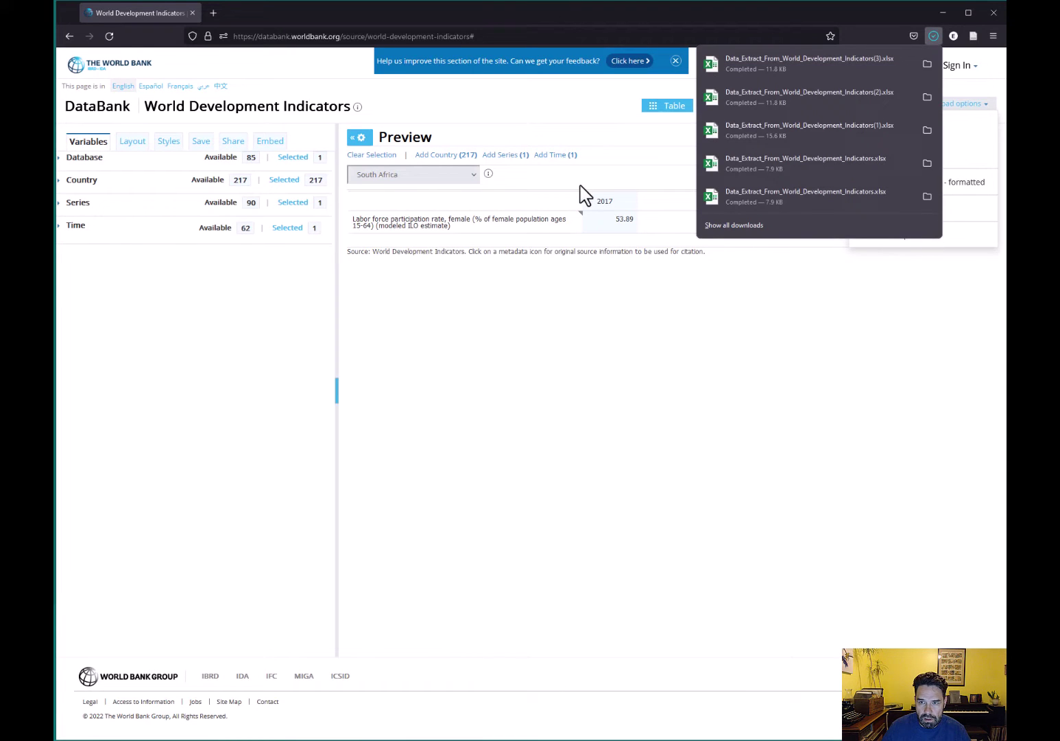
# Open the newest downloaded xlsx workbook from Firefox's Downloads panel
pyautogui.click(476, 173)
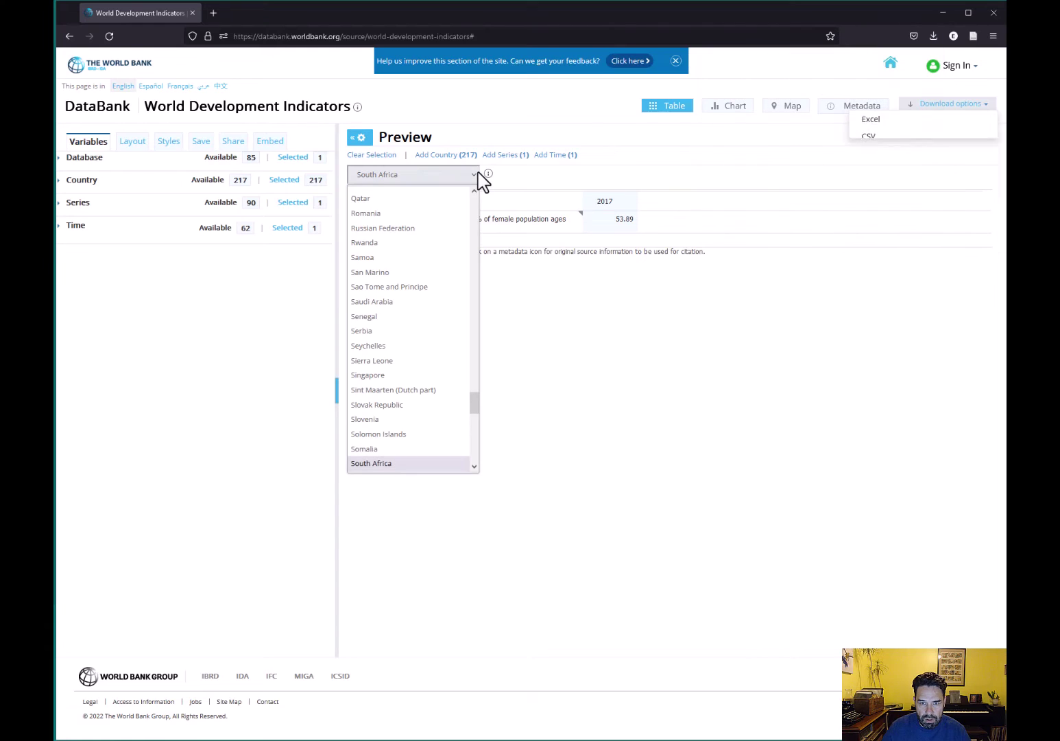
pyautogui.scroll(10, 412, 261)
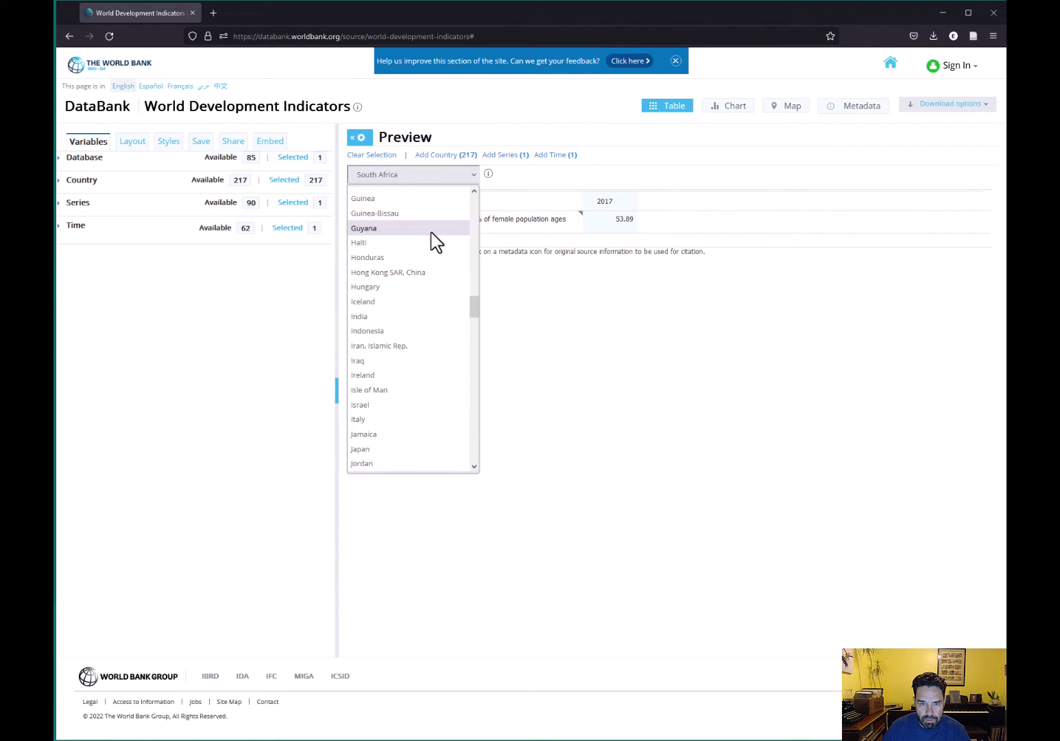
pyautogui.click(618, 353)
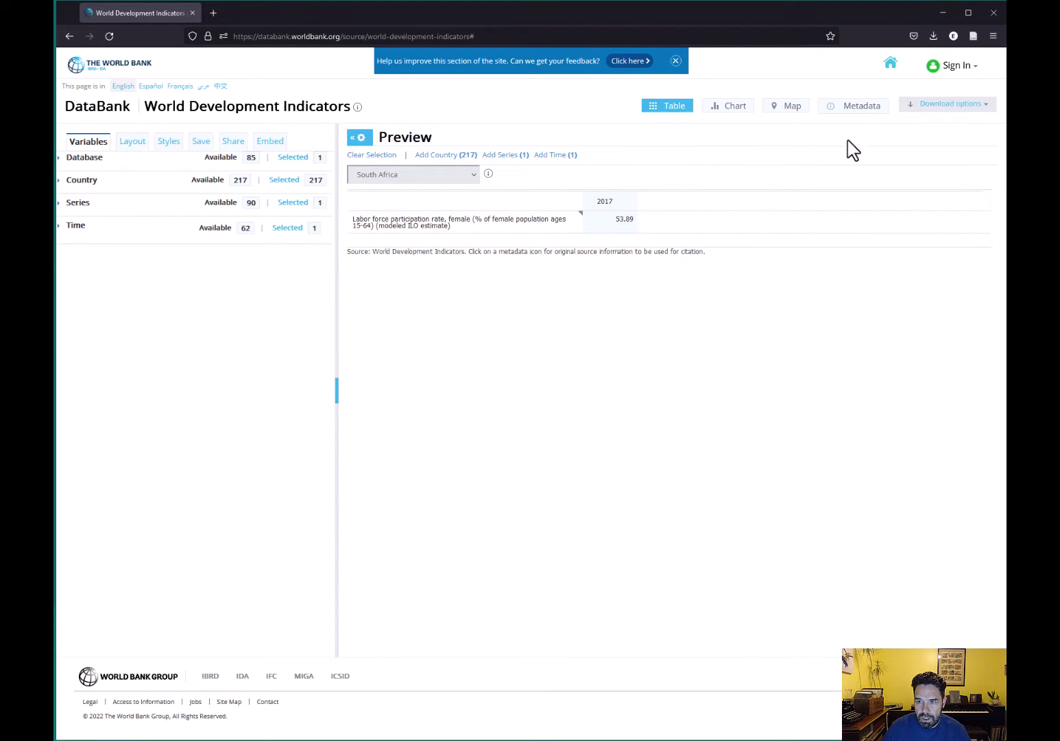
pyautogui.click(934, 37)
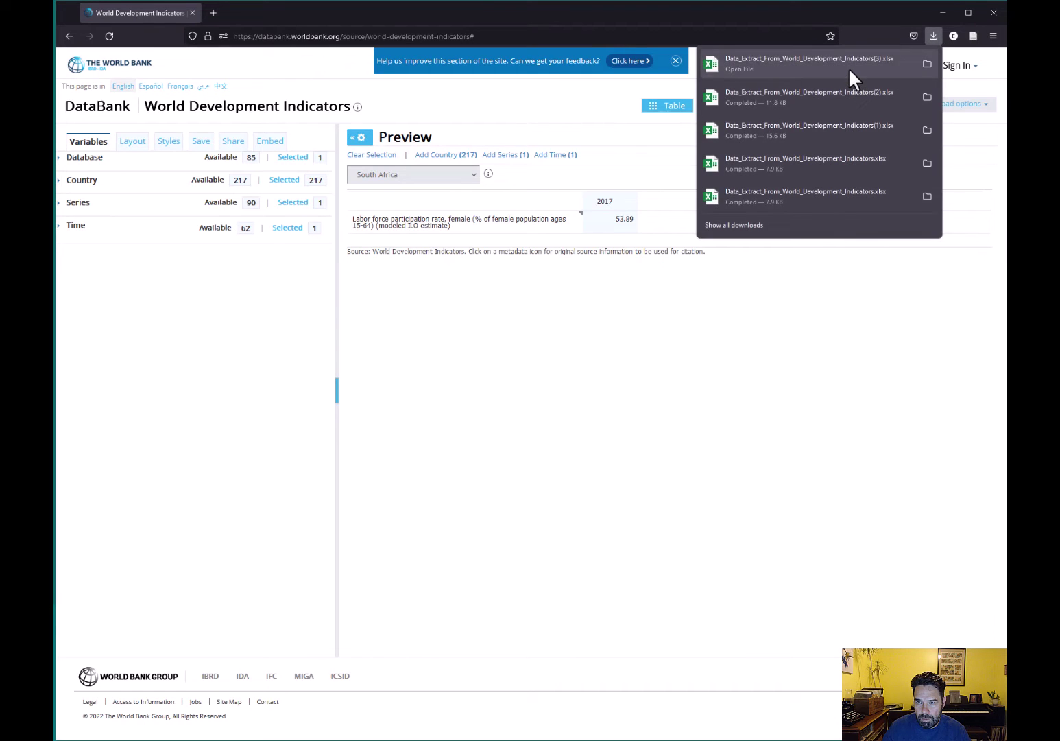
pyautogui.click(837, 195)
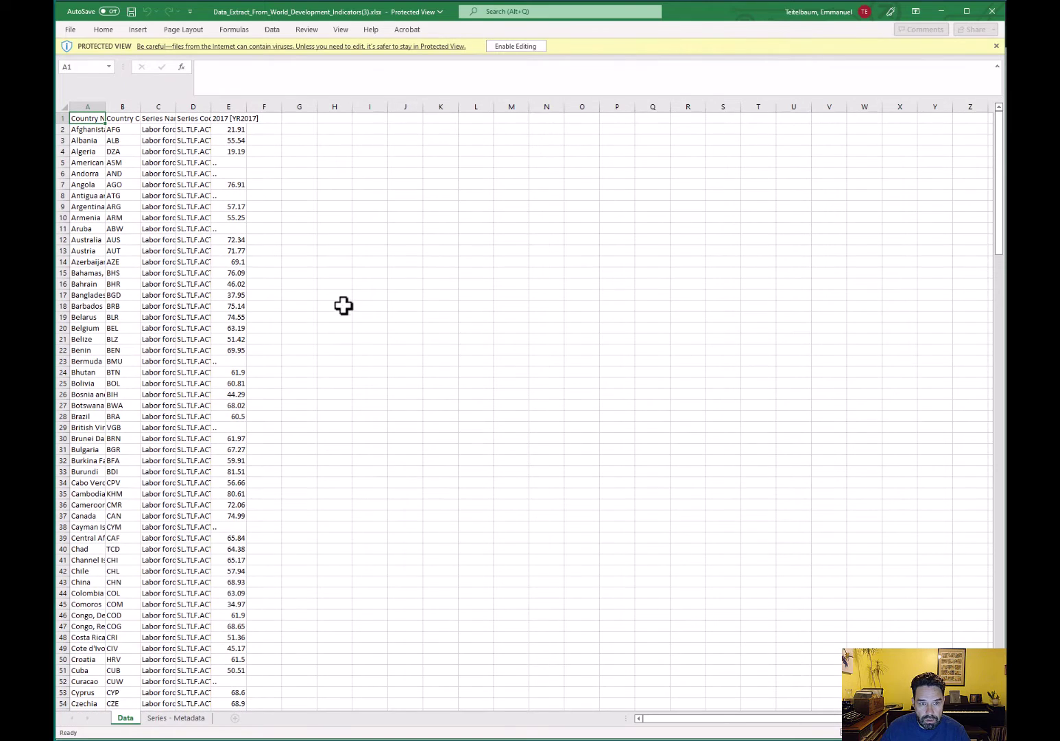
# Enable editing and delete the country code and series columns B through D
pyautogui.click(334, 239)
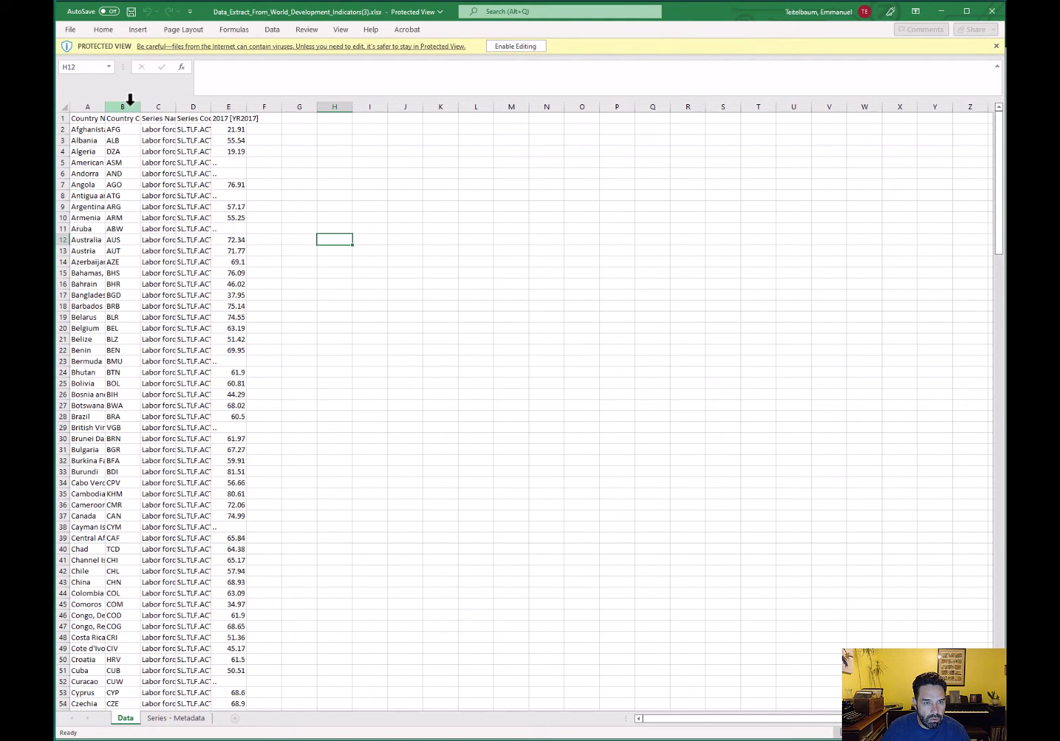
pyautogui.moveTo(129, 104); pyautogui.dragTo(194, 102)
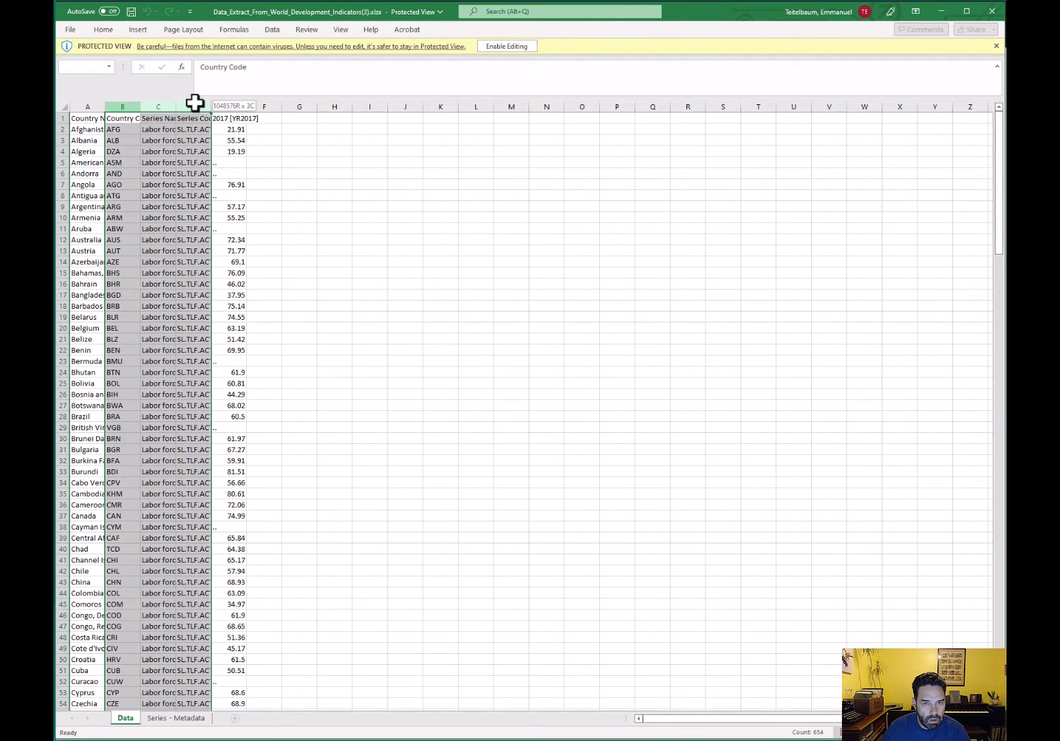
pyautogui.click(518, 50)
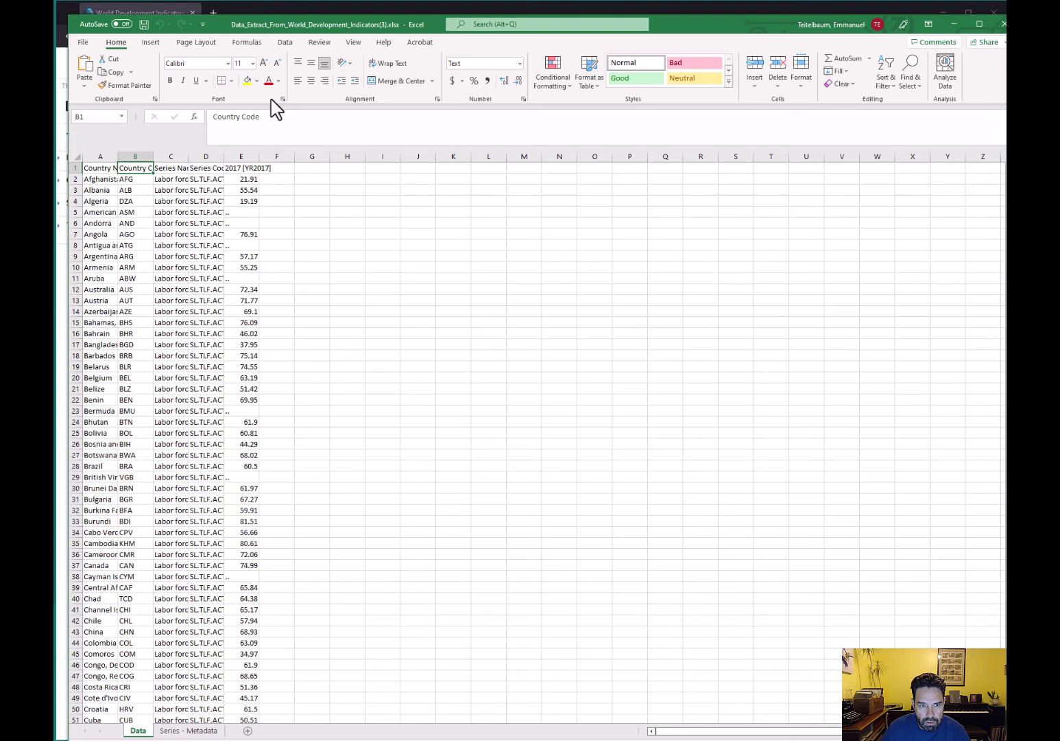
pyautogui.click(135, 158)
pyautogui.moveTo(135, 158); pyautogui.dragTo(210, 157)
pyautogui.click(779, 85)
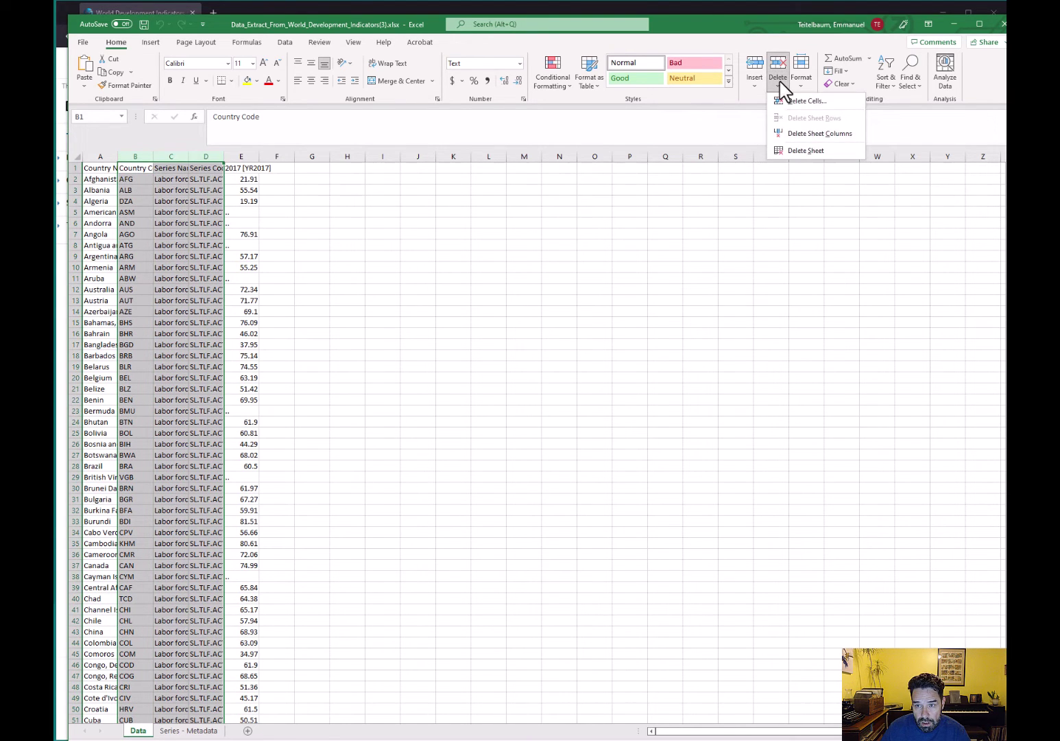
pyautogui.click(796, 136)
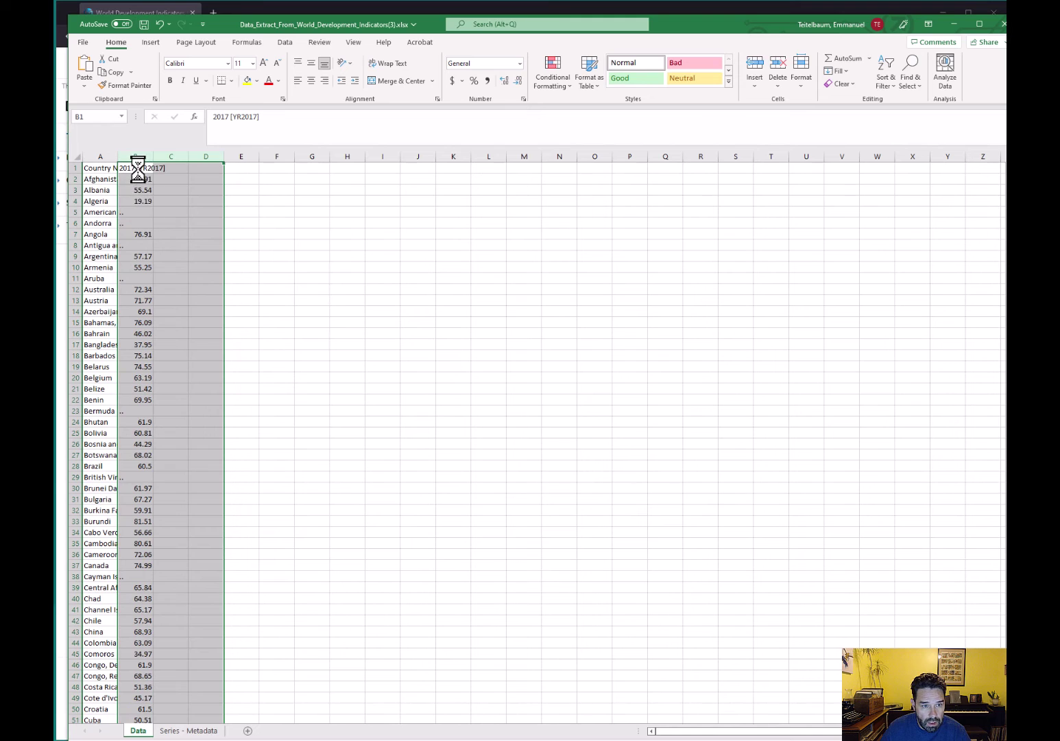
# Head the values column 'FLFP' and inspect a cell holding the '..' placeholder
pyautogui.write('FLFP')
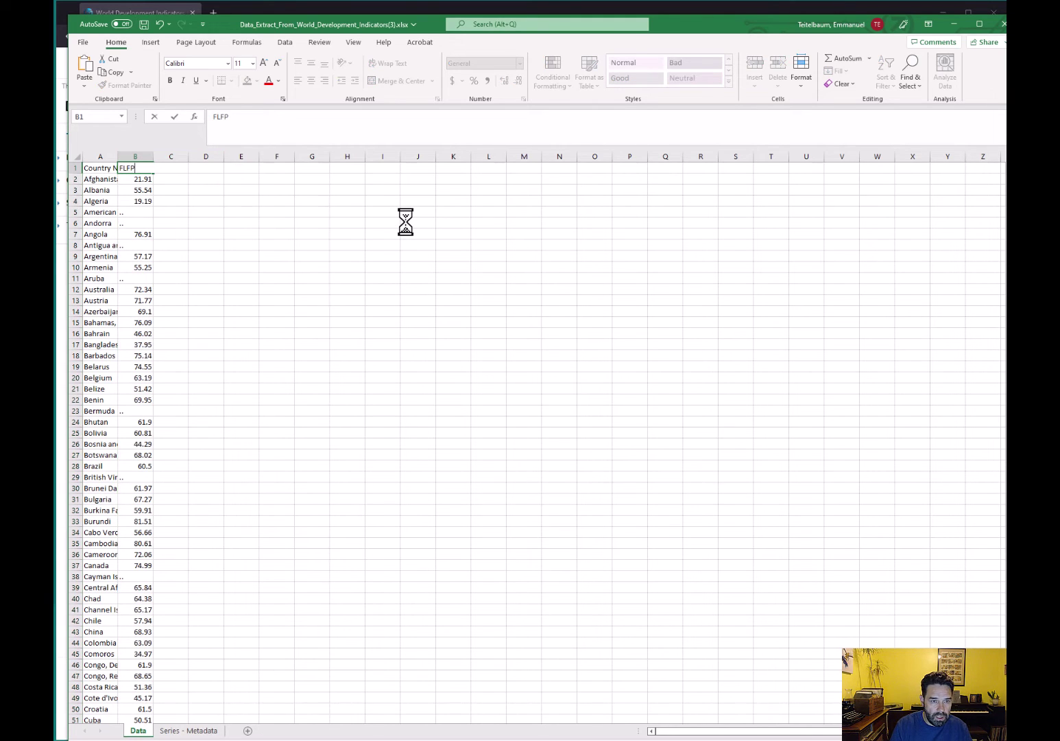
pyautogui.press('Return')
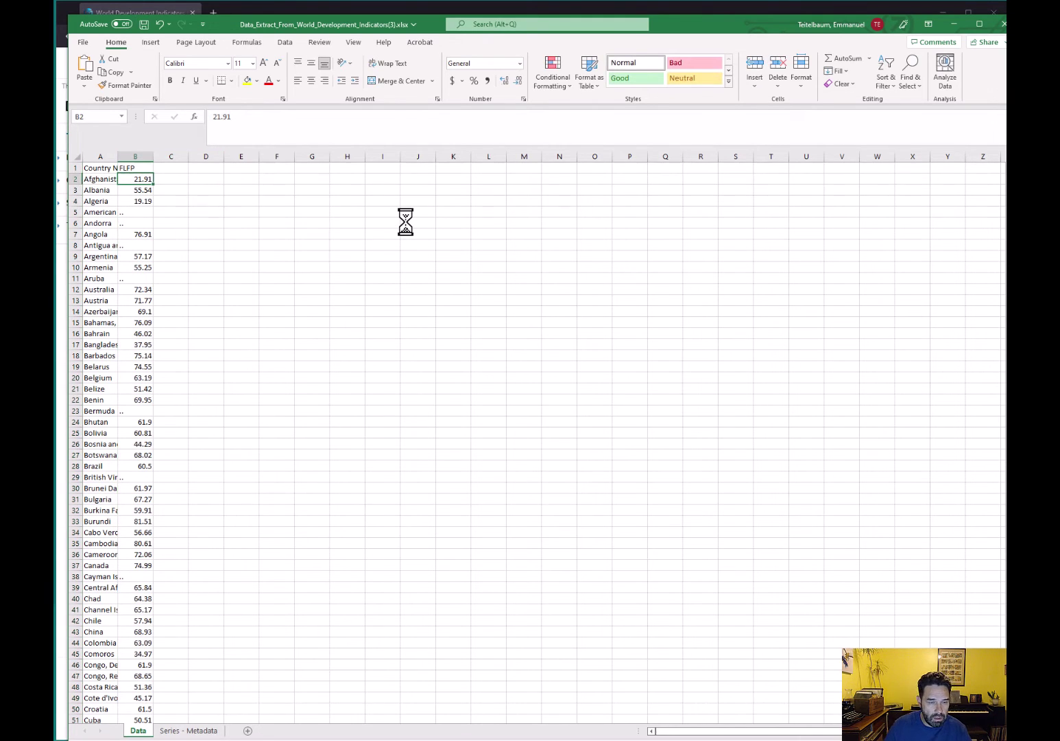
pyautogui.click(132, 212)
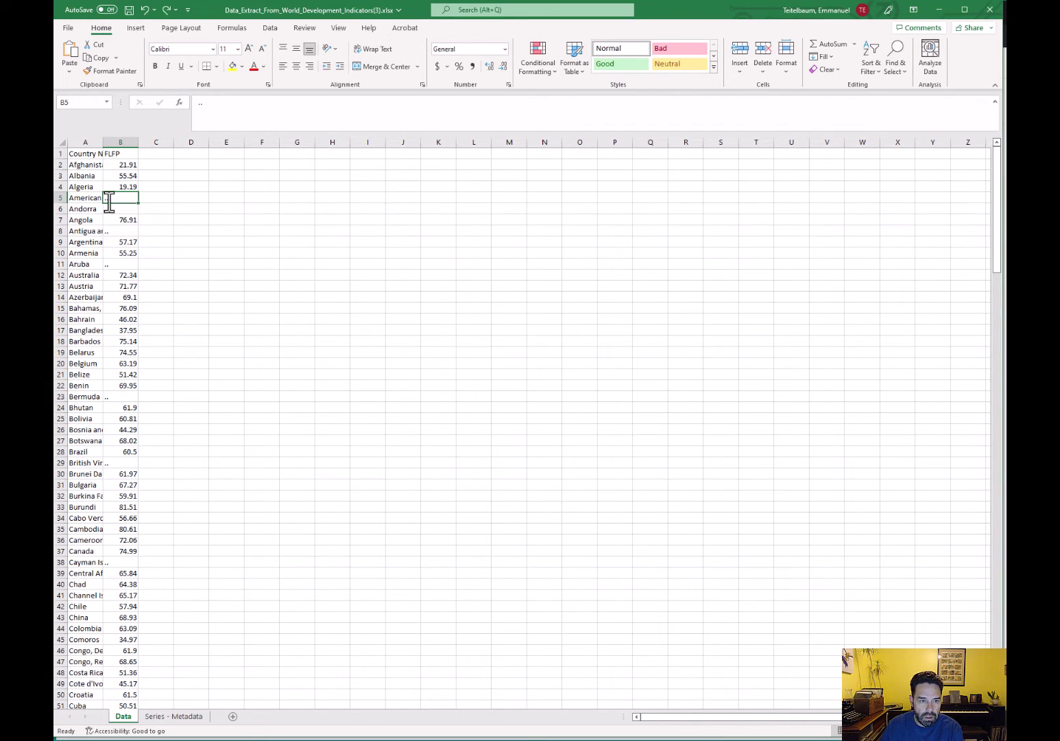
# Replace every '..' with nothing using Replace All, blanking 30 cells
pyautogui.click(192, 207)
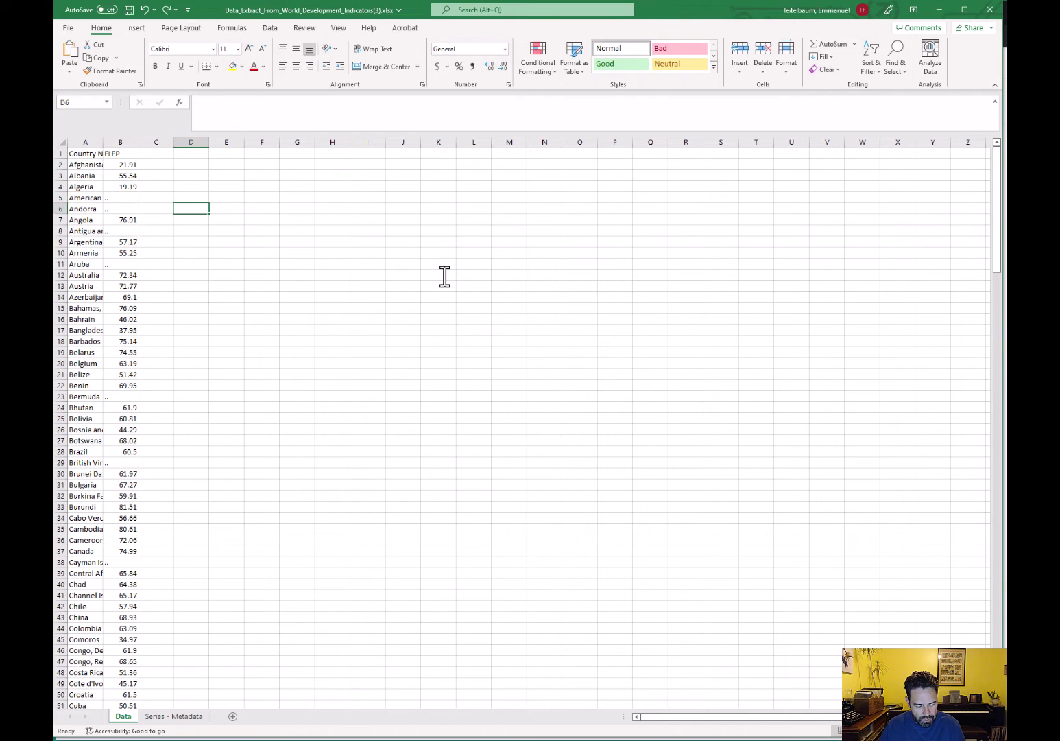
pyautogui.hotkey('ctrl', 'f')
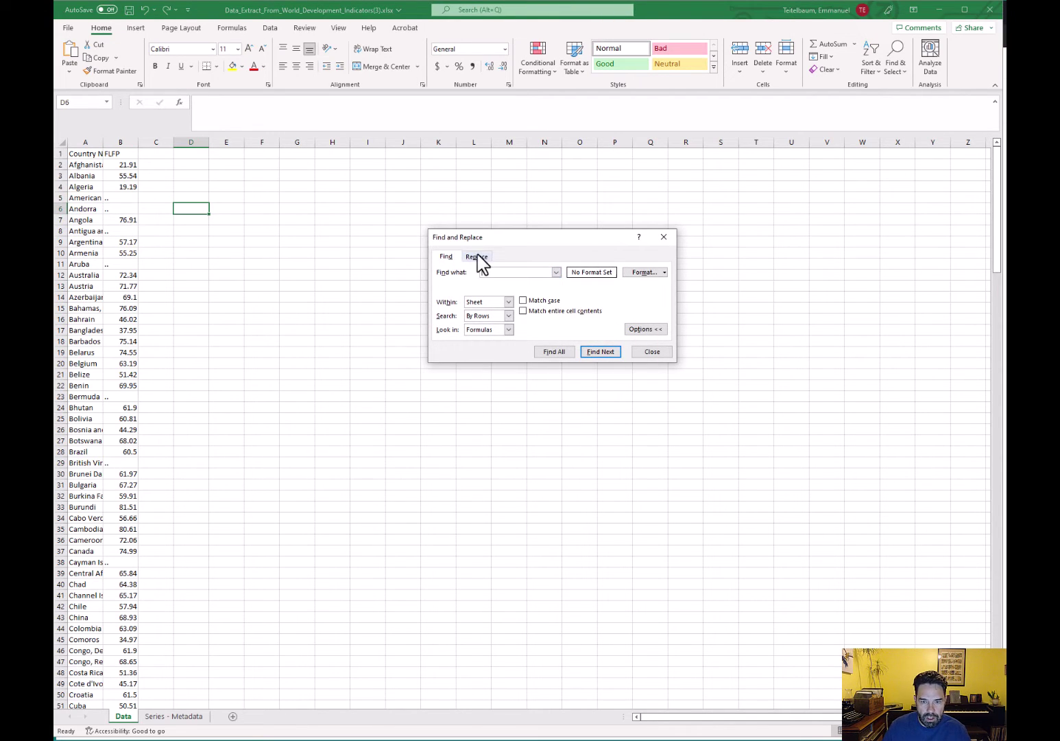
pyautogui.click(482, 259)
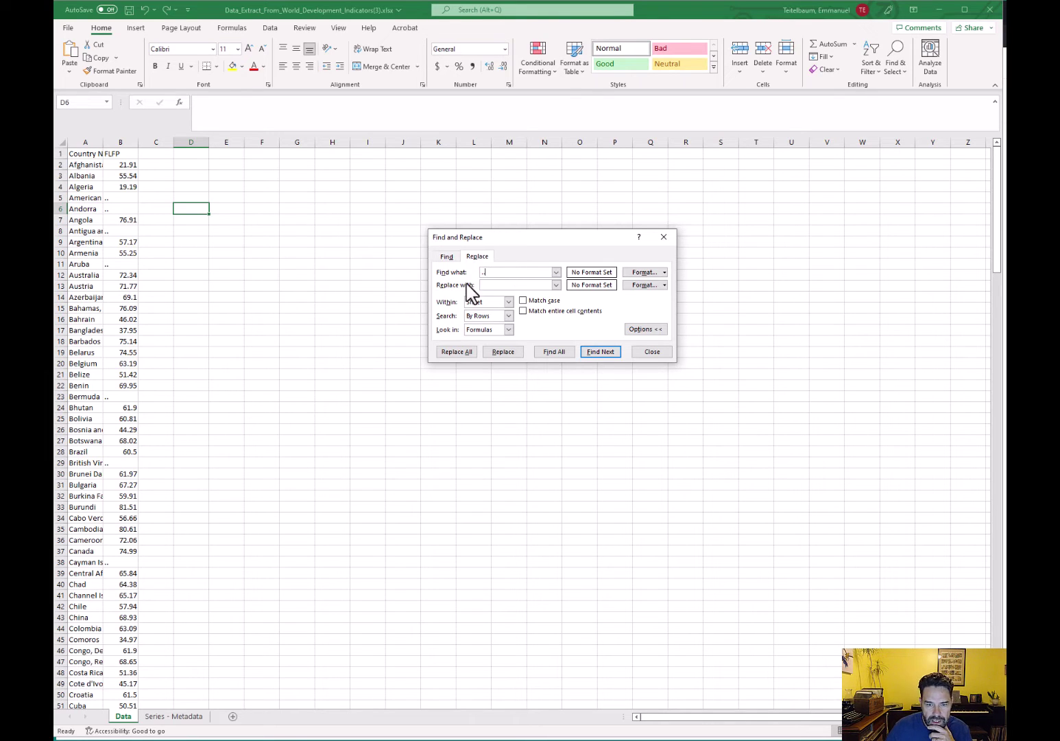
pyautogui.click(452, 353)
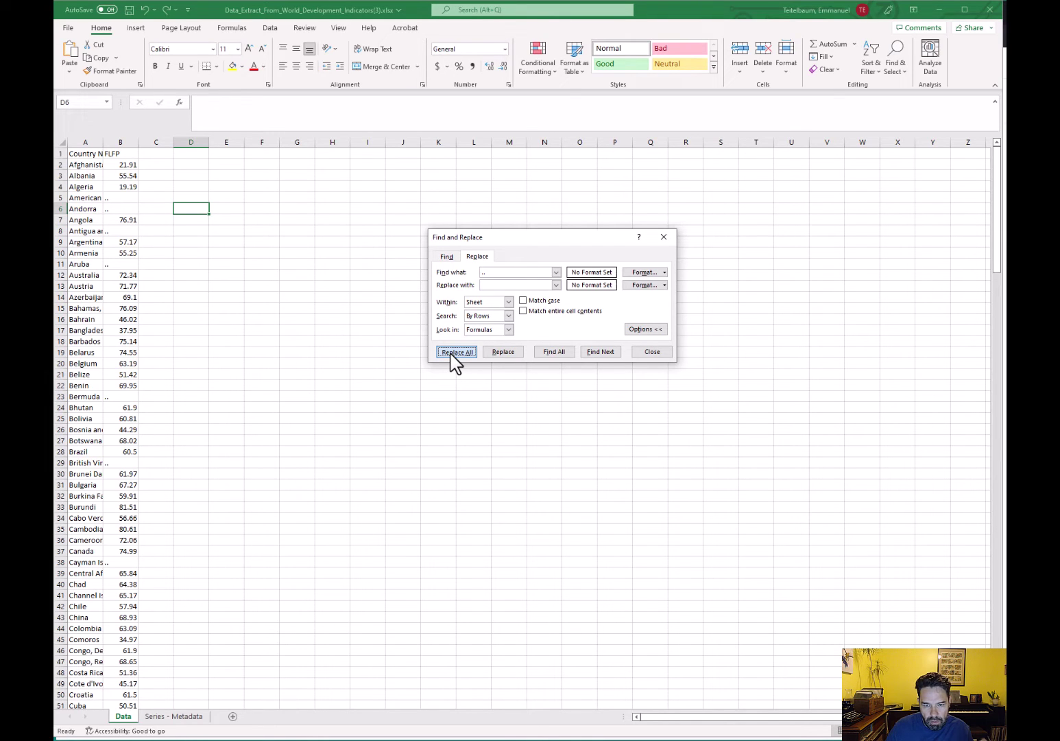
pyautogui.click(455, 361)
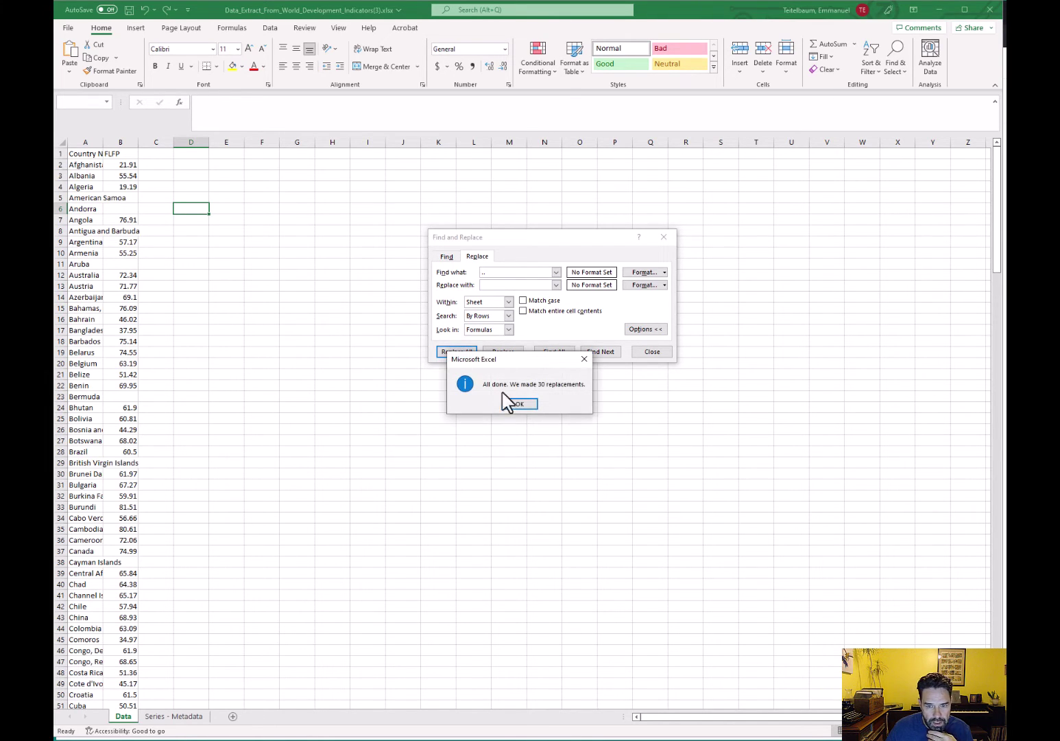
# Close Find and Replace and select every blank cell in the FLFP column via Go To Special
pyautogui.click(508, 406)
pyautogui.click(651, 352)
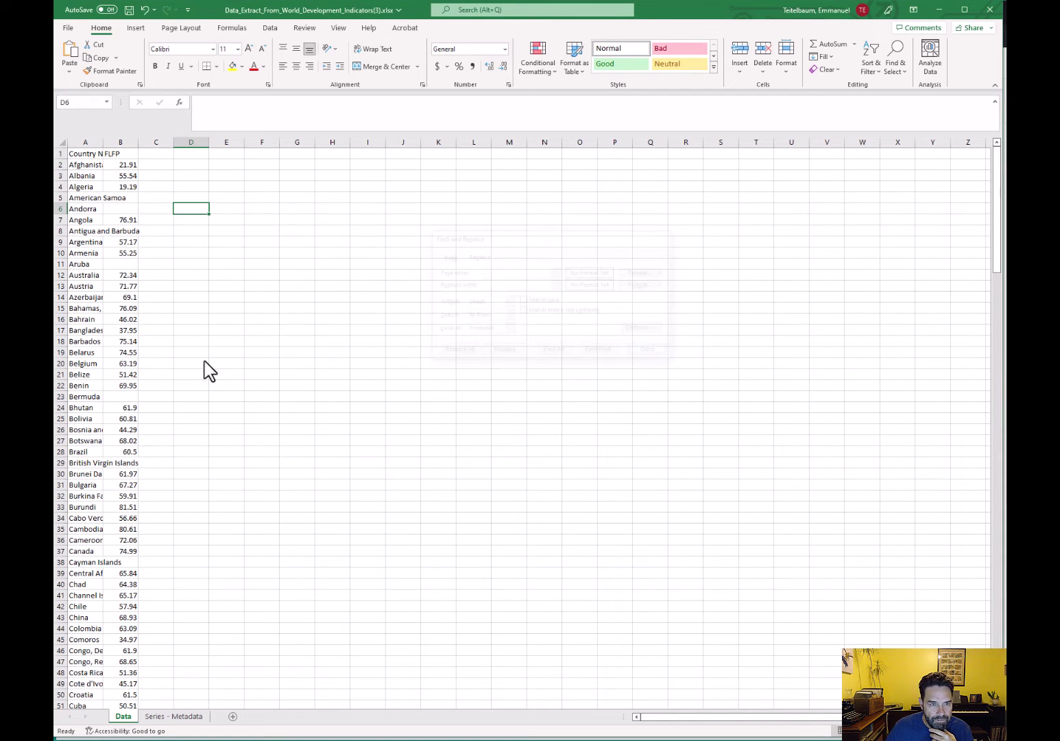
pyautogui.click(121, 142)
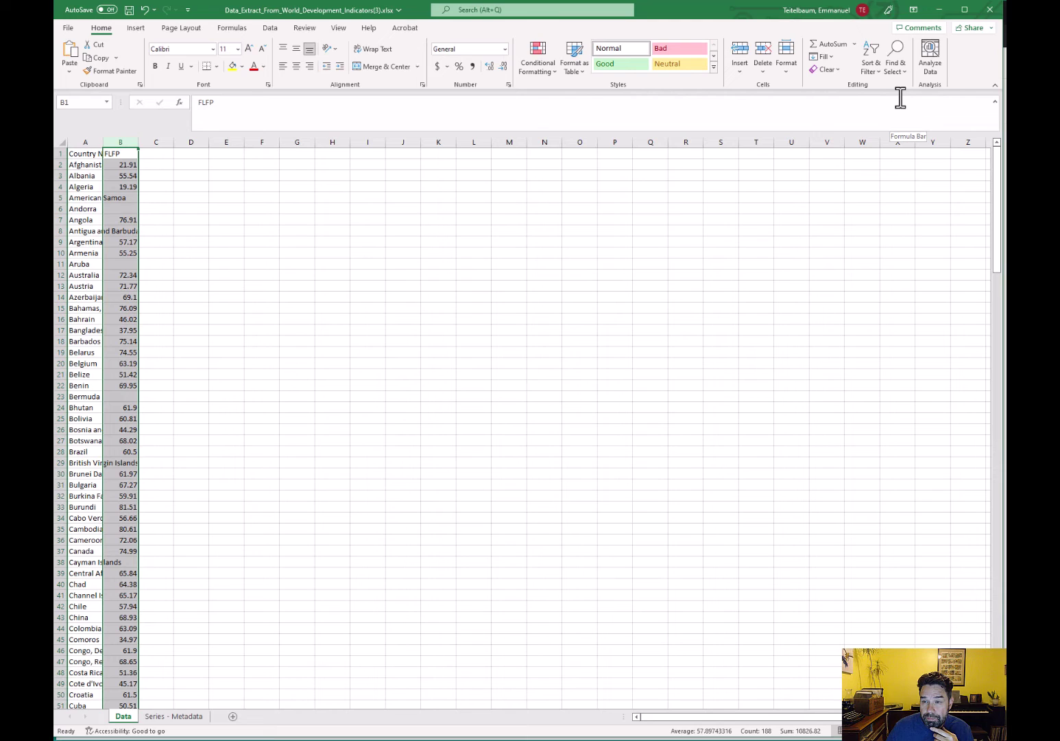
pyautogui.click(898, 68)
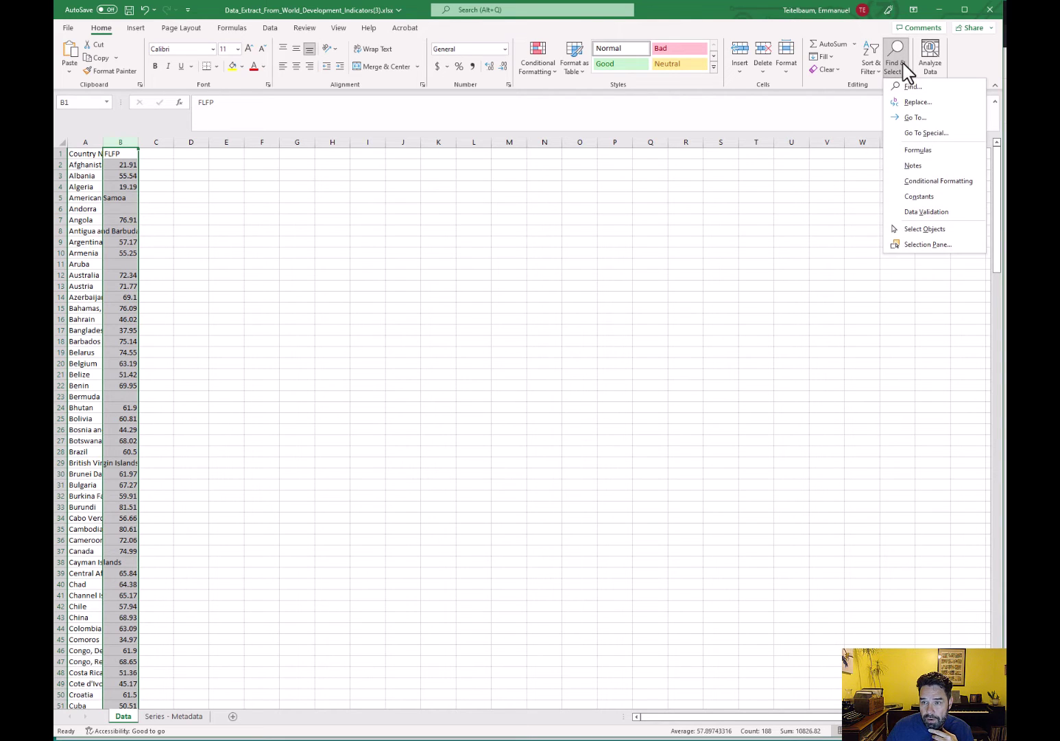
pyautogui.click(925, 133)
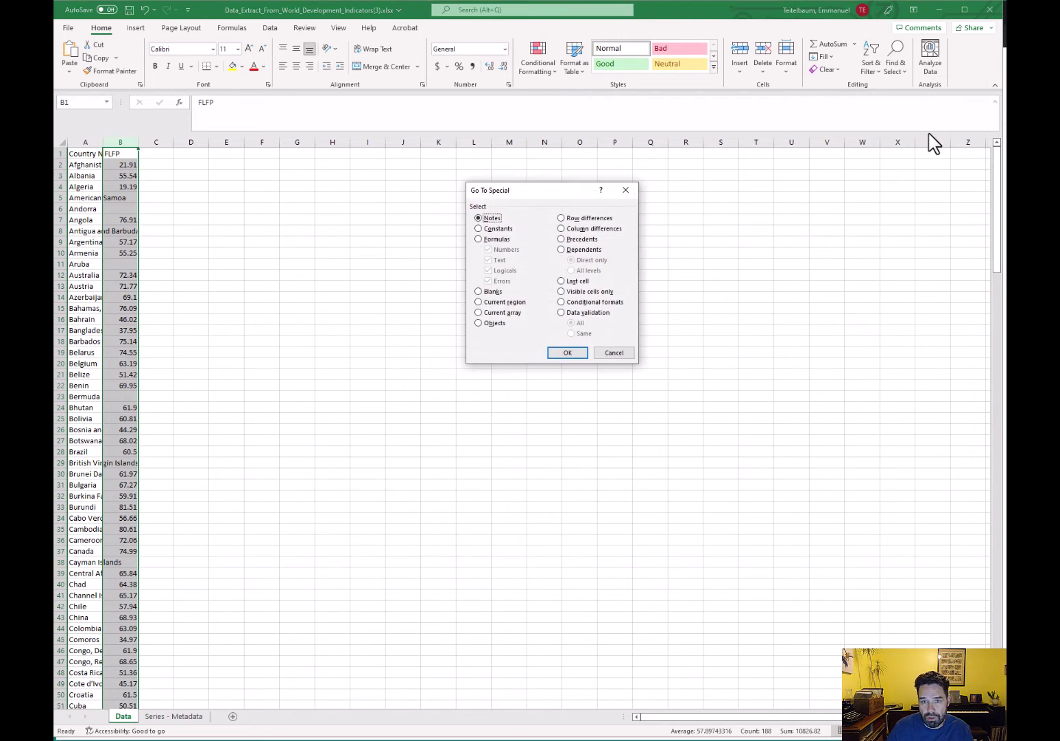
pyautogui.click(478, 291)
pyautogui.click(564, 352)
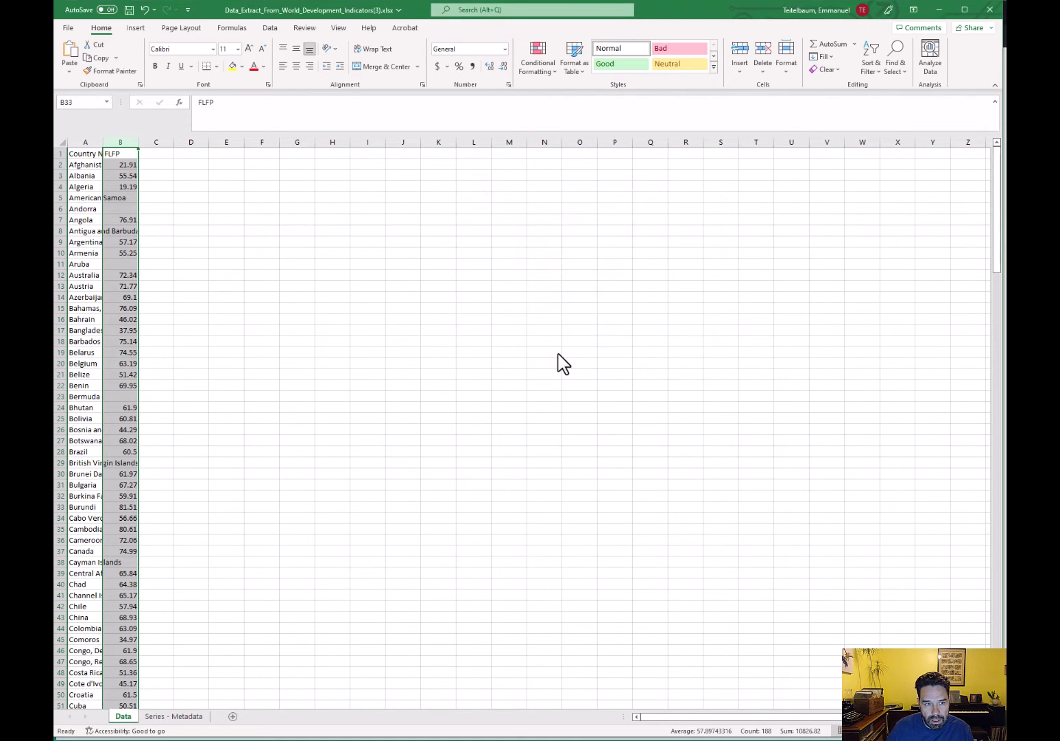
# Delete the entire rows of those blank cells, removing countries without 2017 data
pyautogui.rightClick(132, 220)
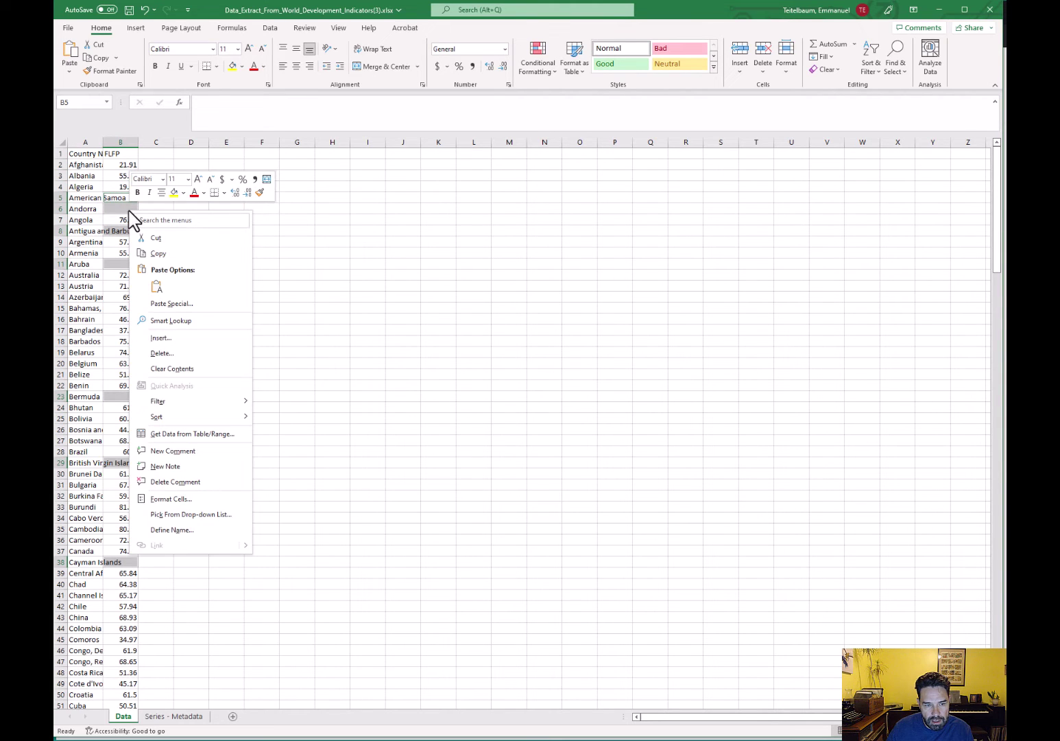
pyautogui.click(165, 354)
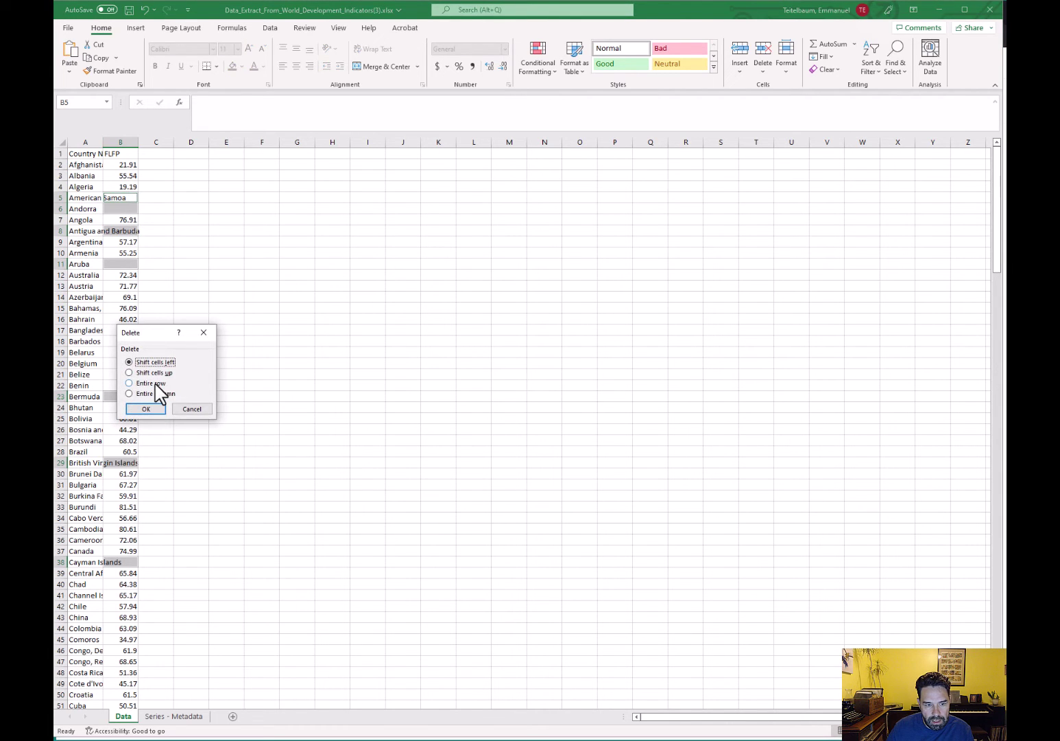
pyautogui.click(155, 384)
pyautogui.click(159, 409)
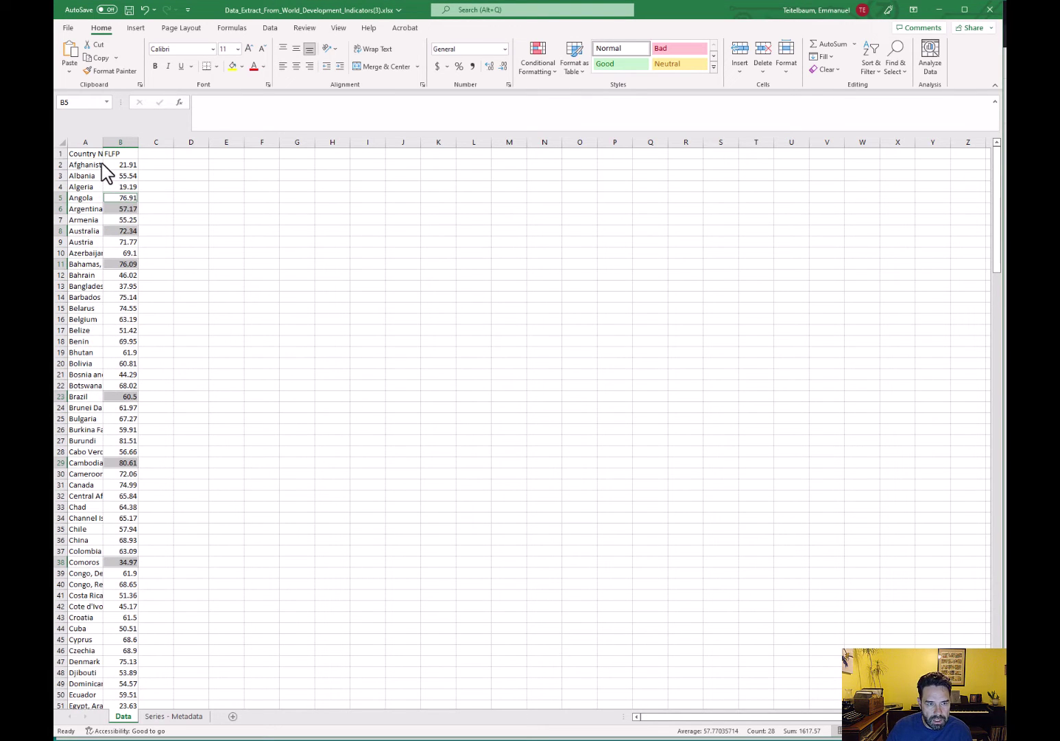
pyautogui.hotkey('ctrl', 'a')
pyautogui.hotkey('ctrl', '1')
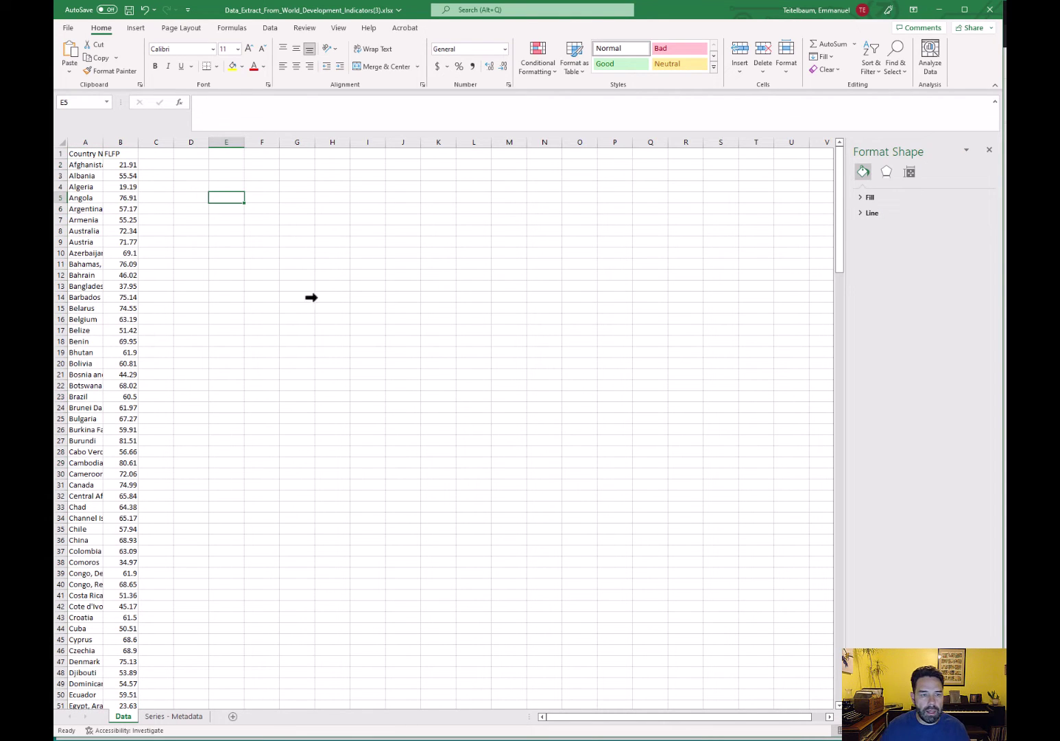
# Select the country names and FLFP values and insert a Filled Map chart
pyautogui.moveTo(69, 156); pyautogui.dragTo(113, 672)
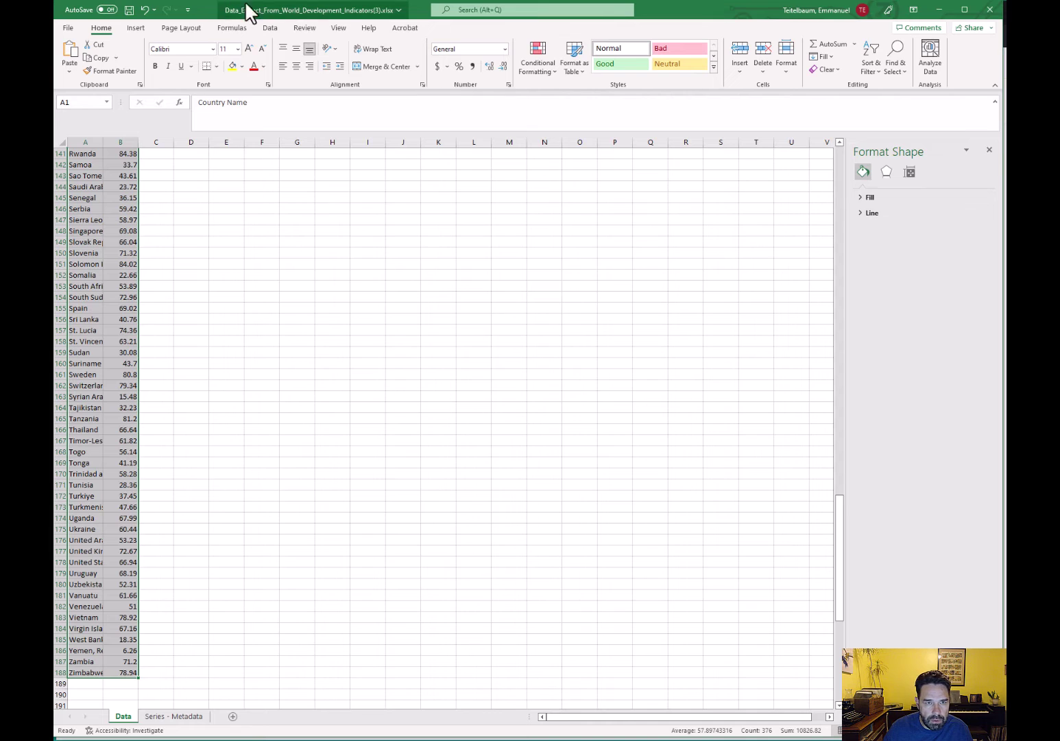
pyautogui.click(135, 29)
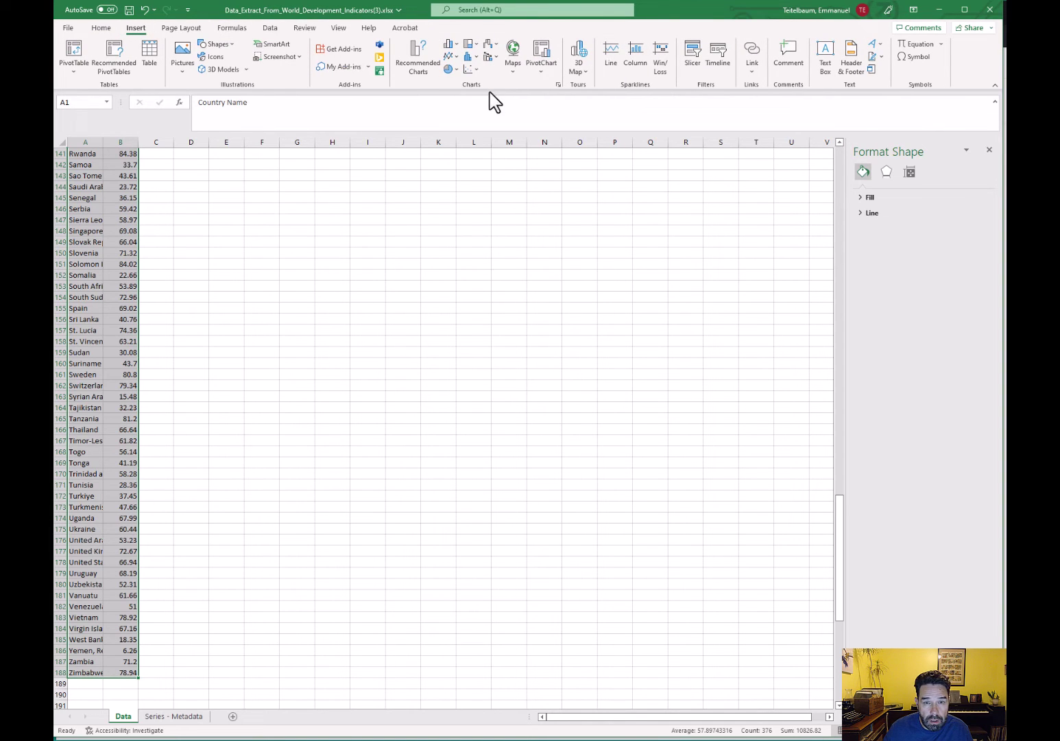
pyautogui.click(474, 69)
pyautogui.click(513, 54)
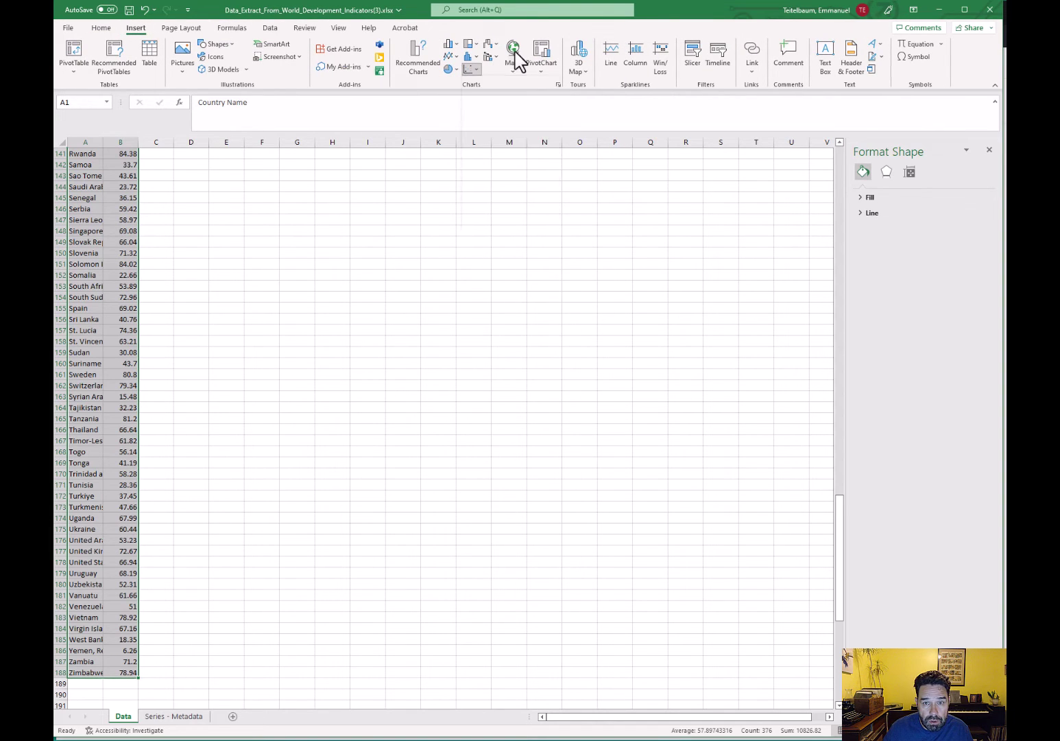
pyautogui.click(513, 55)
pyautogui.click(520, 111)
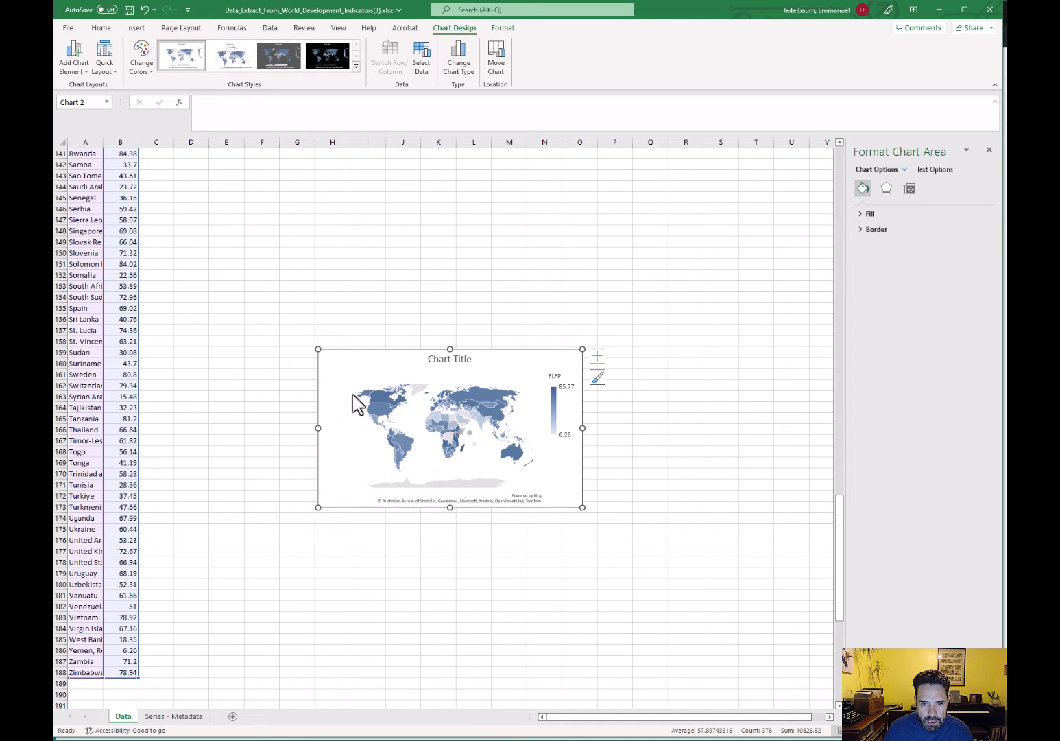
# Move the map chart up beside the data and enlarge it
pyautogui.moveTo(382, 411); pyautogui.dragTo(364, 256)
pyautogui.moveTo(560, 406); pyautogui.dragTo(656, 521)
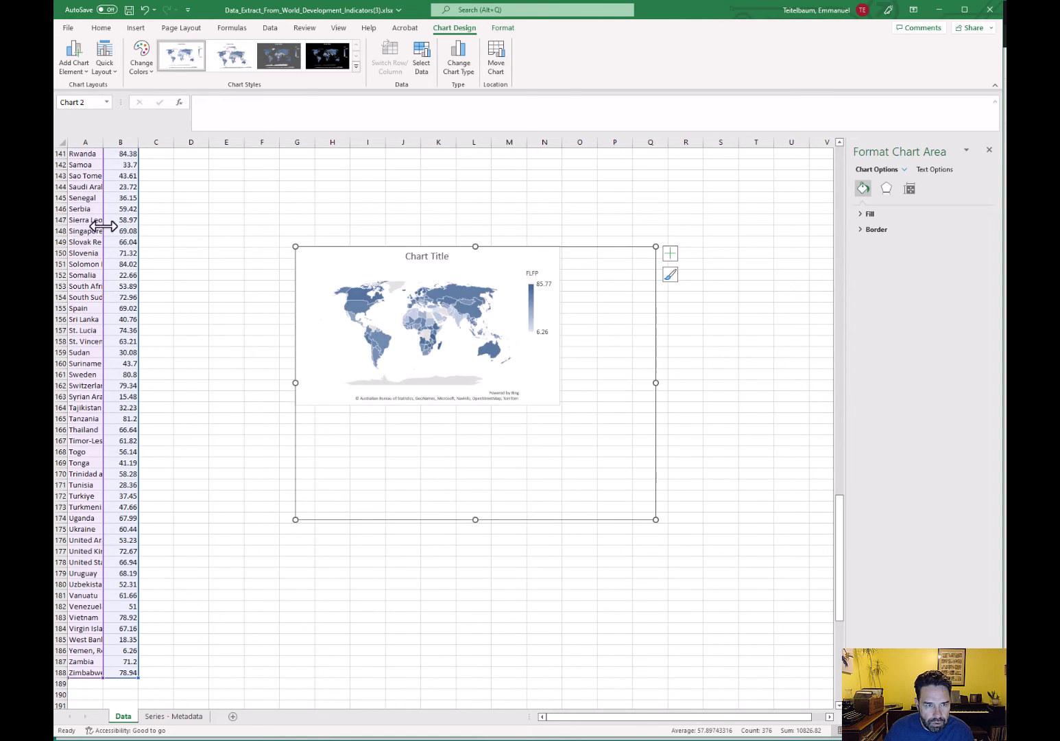
pyautogui.scroll(8, 114, 238)
pyautogui.scroll(7, 115, 239)
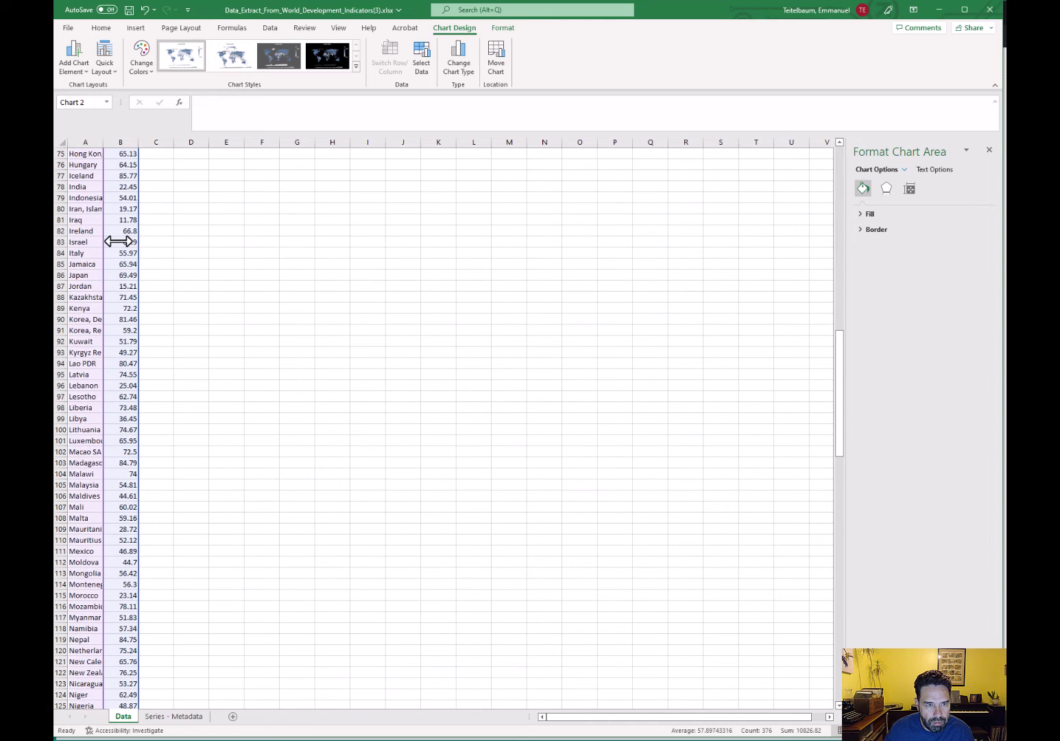
pyautogui.scroll(-10, 118, 242)
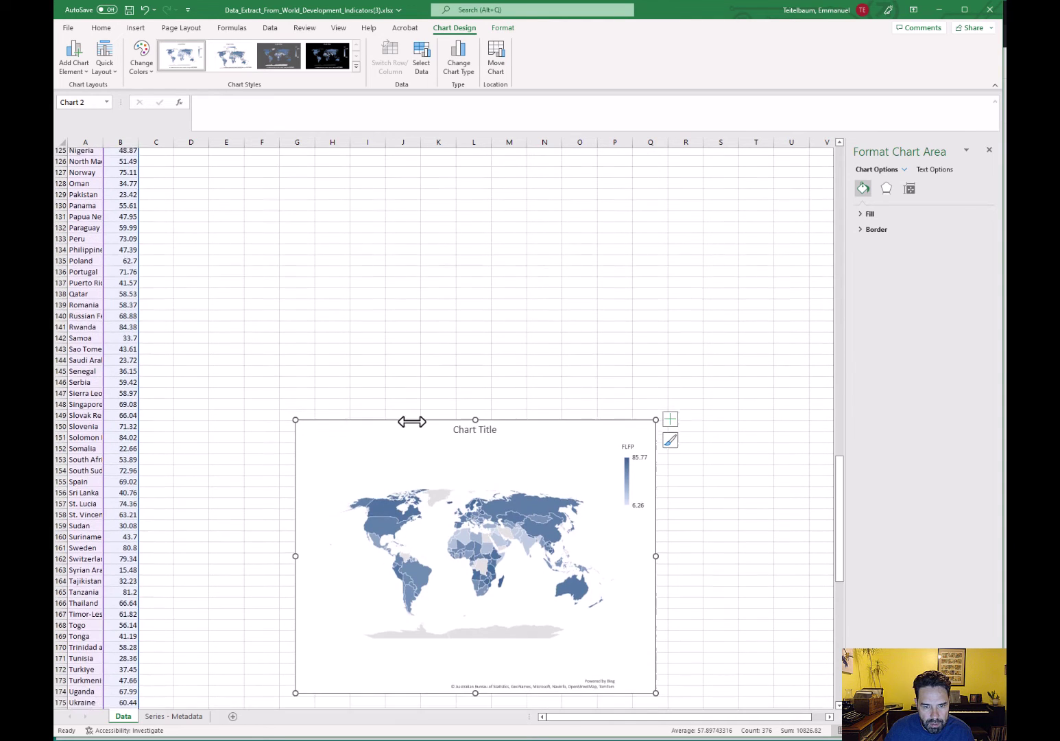
# Drag the map chart higher still and scroll the sheet to bring it into view
pyautogui.moveTo(412, 407); pyautogui.dragTo(398, 199)
pyautogui.scroll(5, 196, 264)
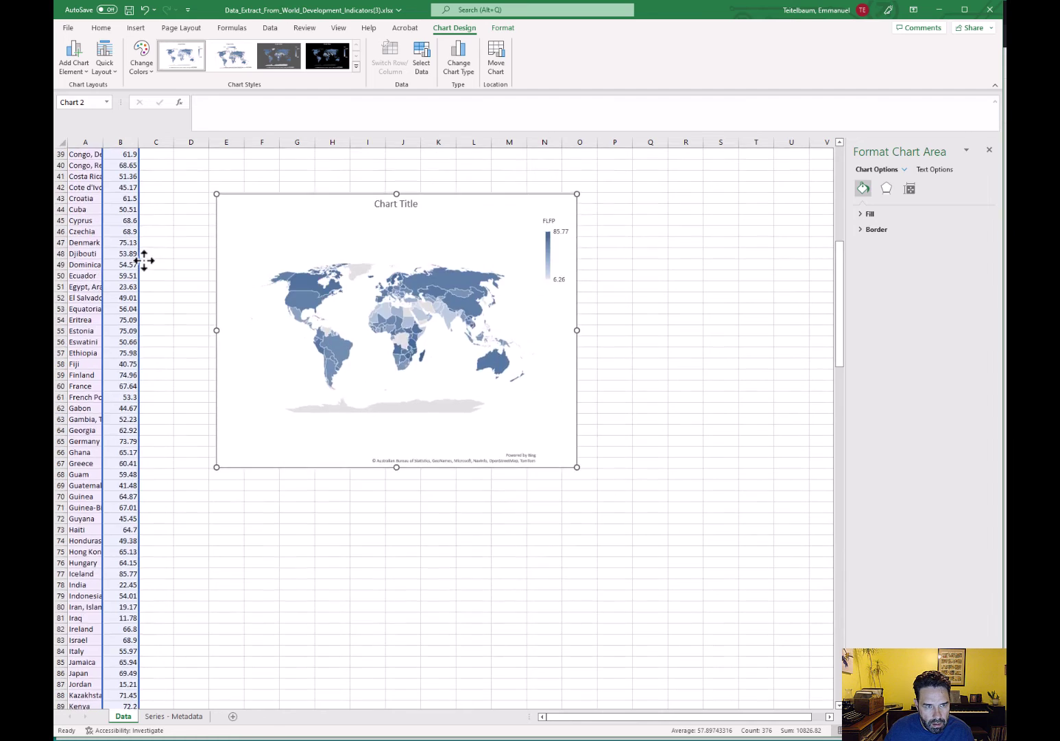
pyautogui.scroll(5, 144, 261)
pyautogui.press('Down')
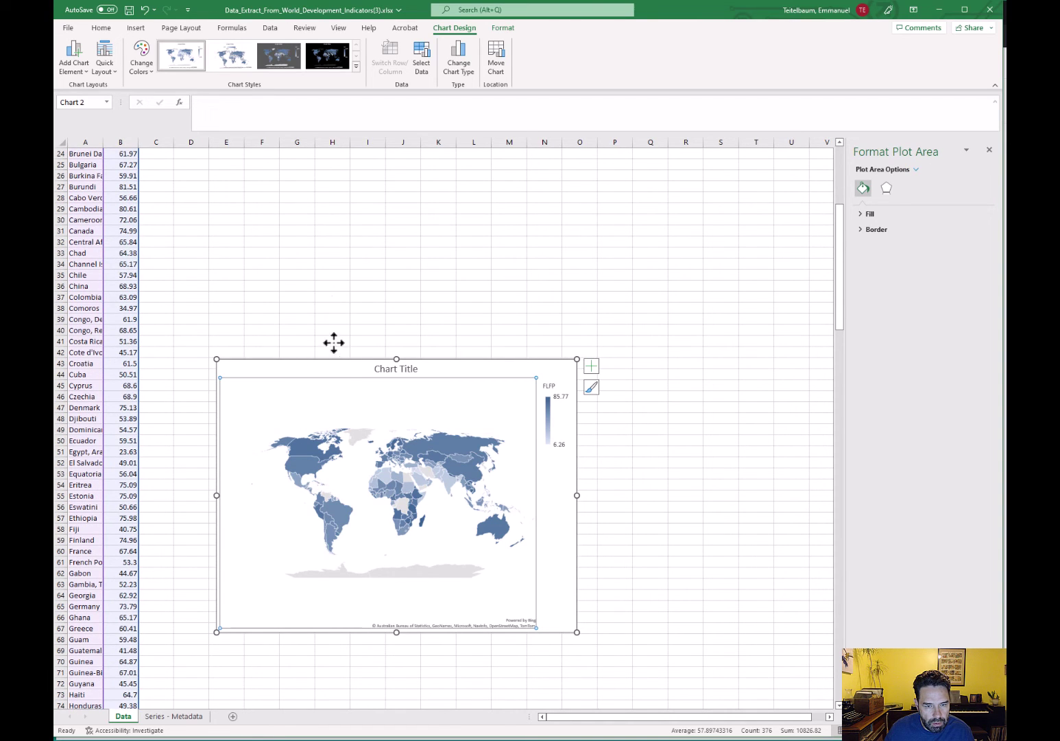
pyautogui.scroll(8, 110, 251)
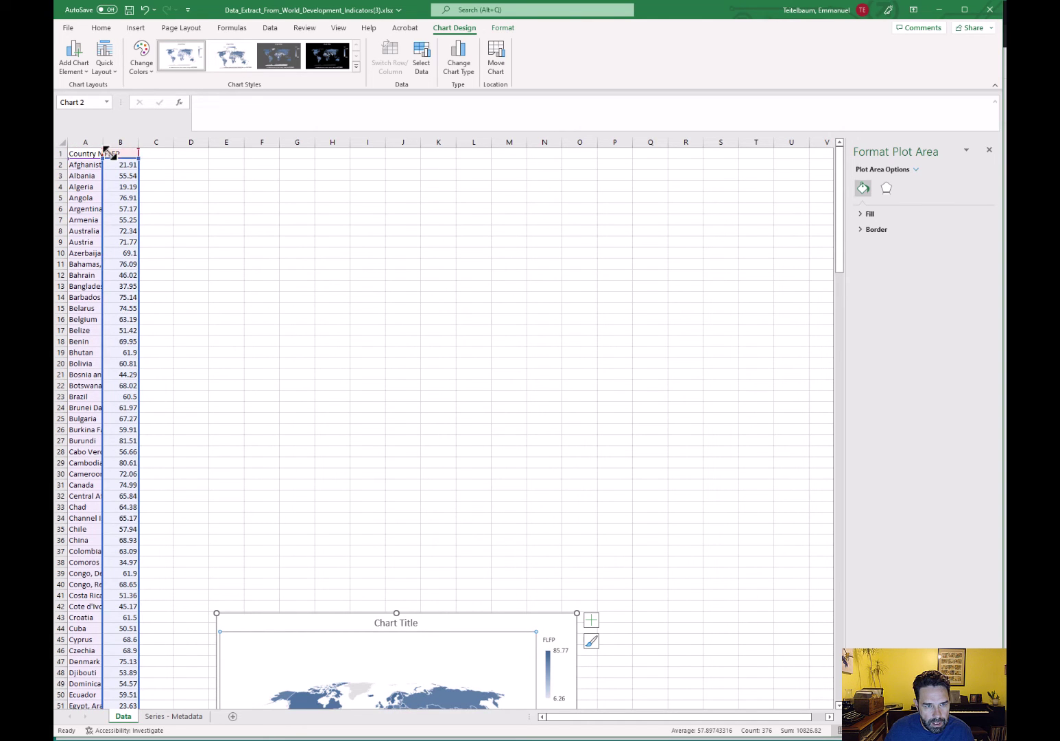
pyautogui.scroll(-5, 408, 387)
pyautogui.scroll(-1, 573, 480)
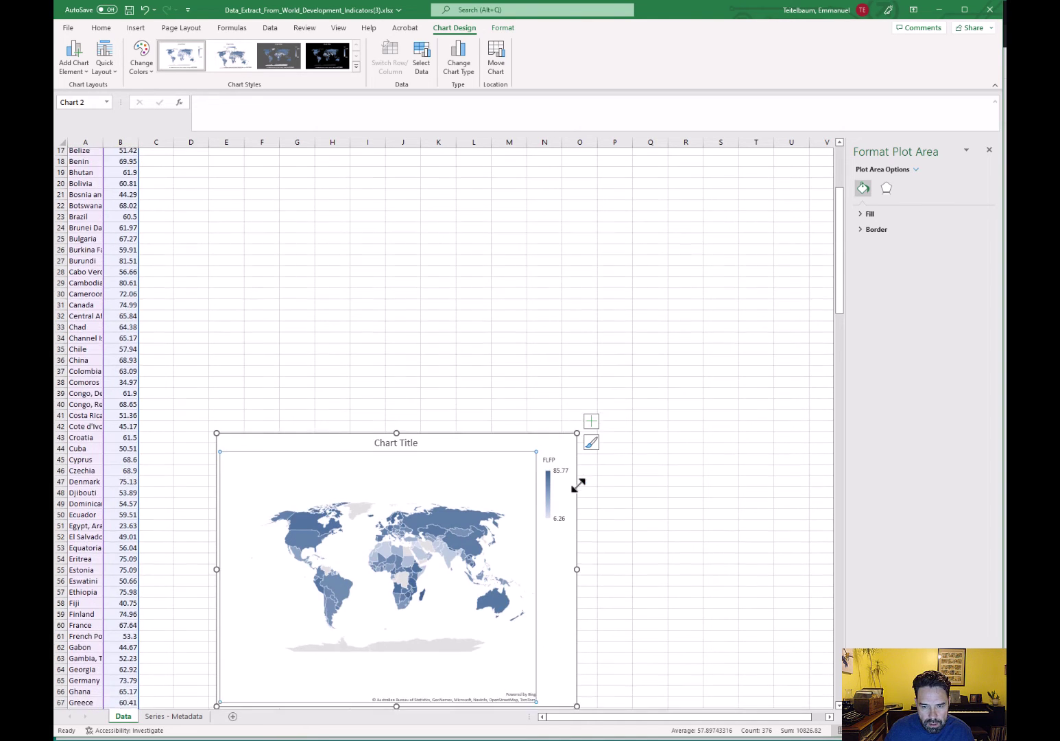
pyautogui.scroll(-2, 559, 452)
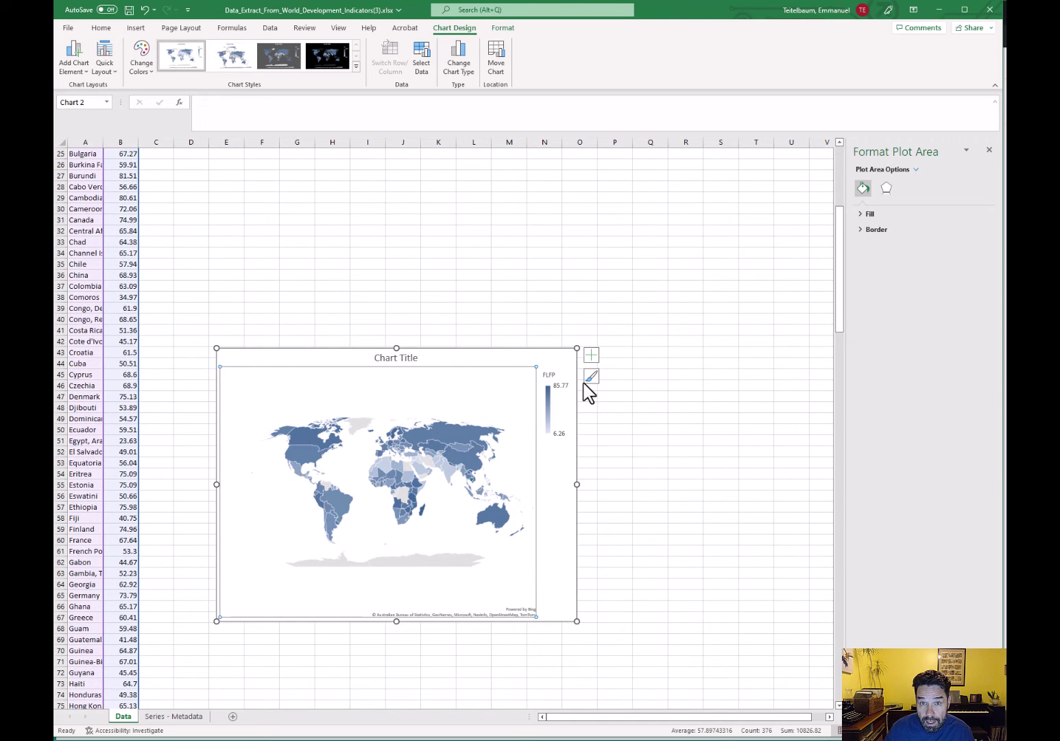
# Replace the 'Chart Title' placeholder with 'Female Labor Force Paticipation, 2017'
pyautogui.click(409, 358)
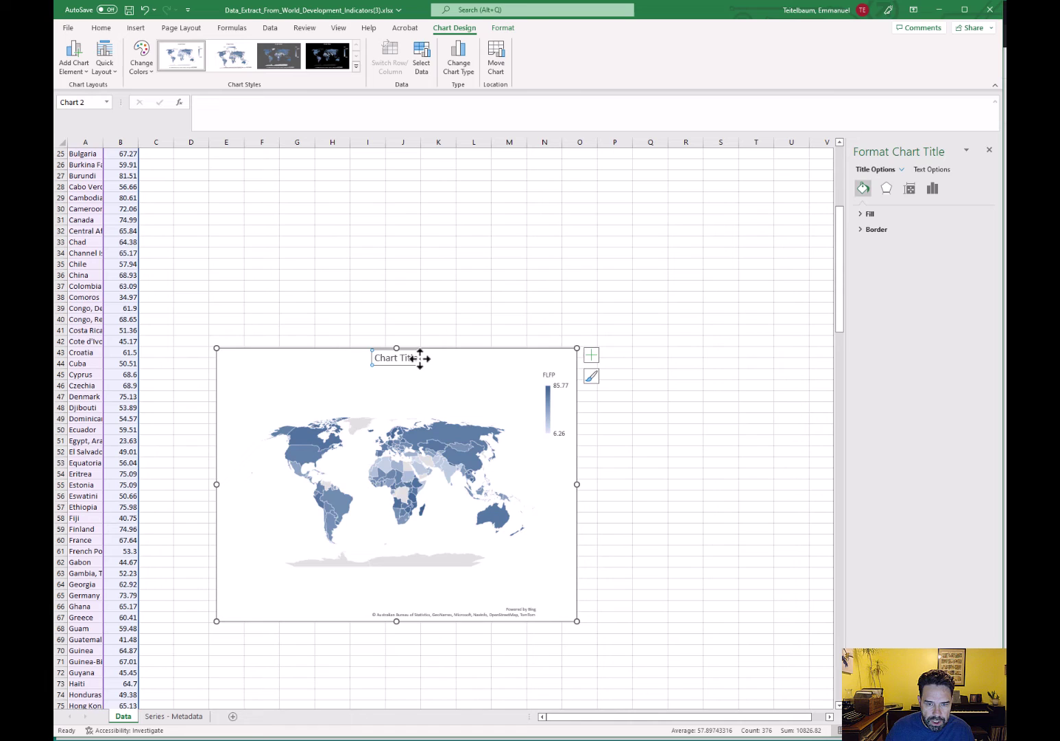
pyautogui.moveTo(417, 360); pyautogui.dragTo(351, 360)
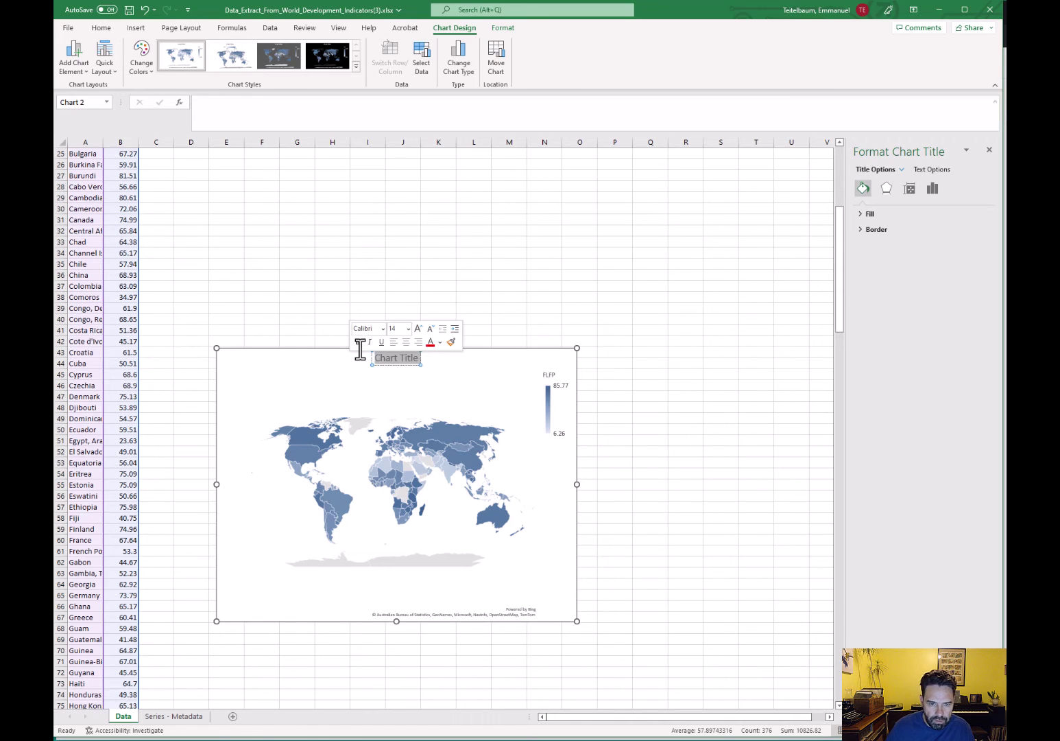
pyautogui.write('Femal')
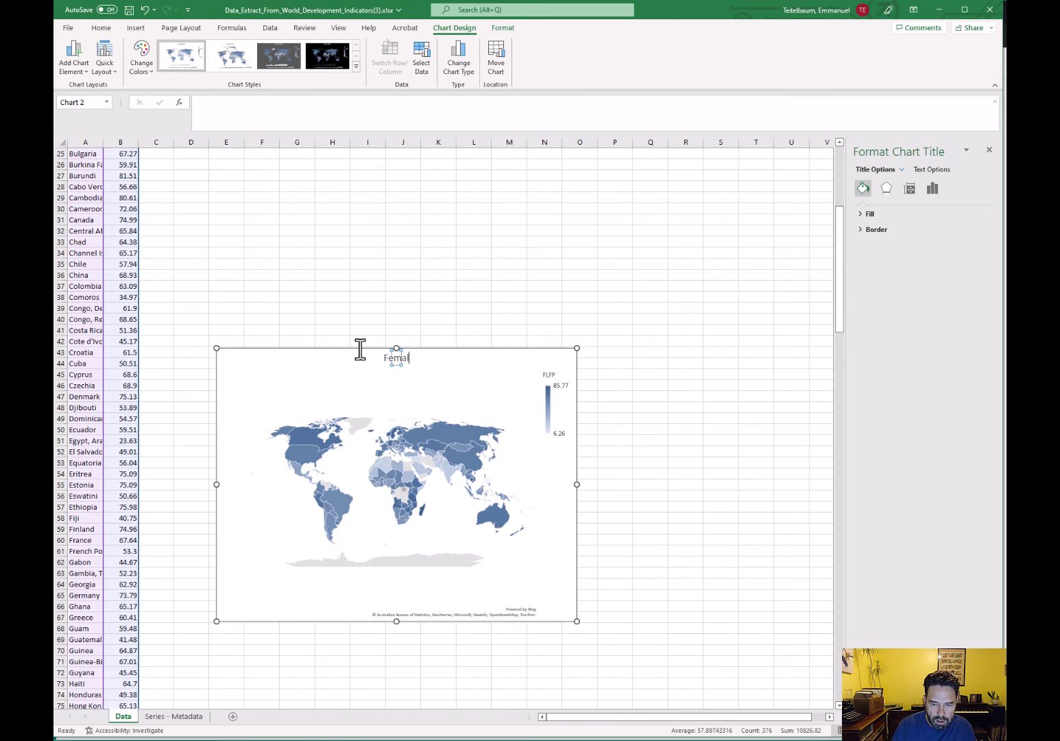
pyautogui.write('e Labor ')
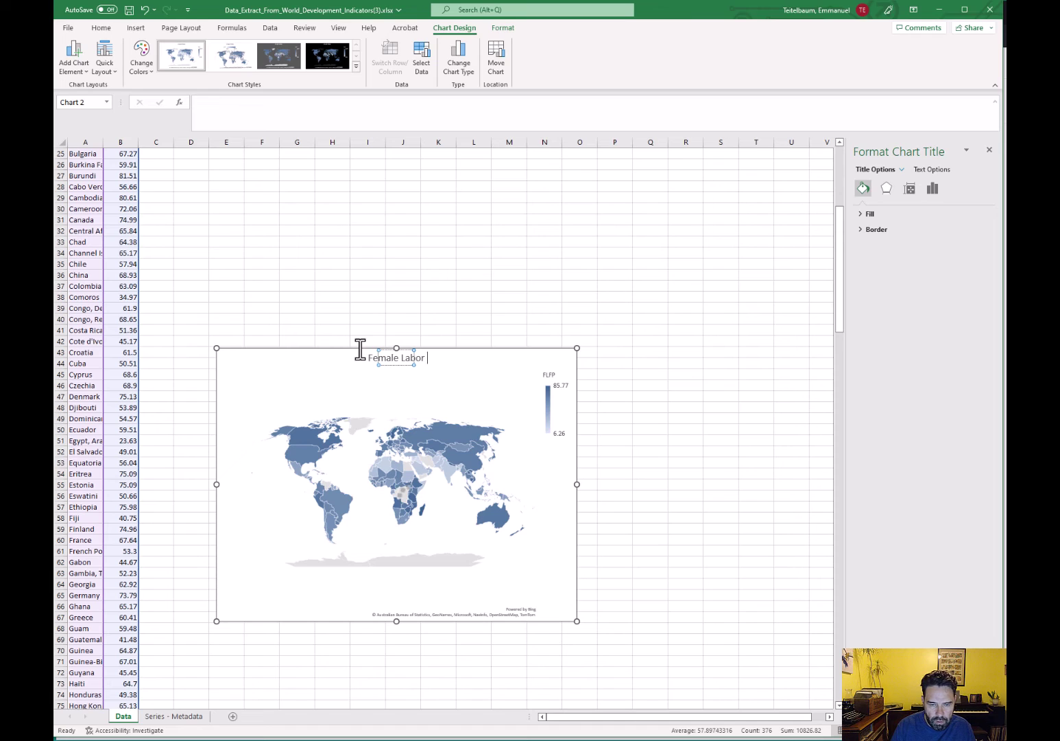
pyautogui.write('For')
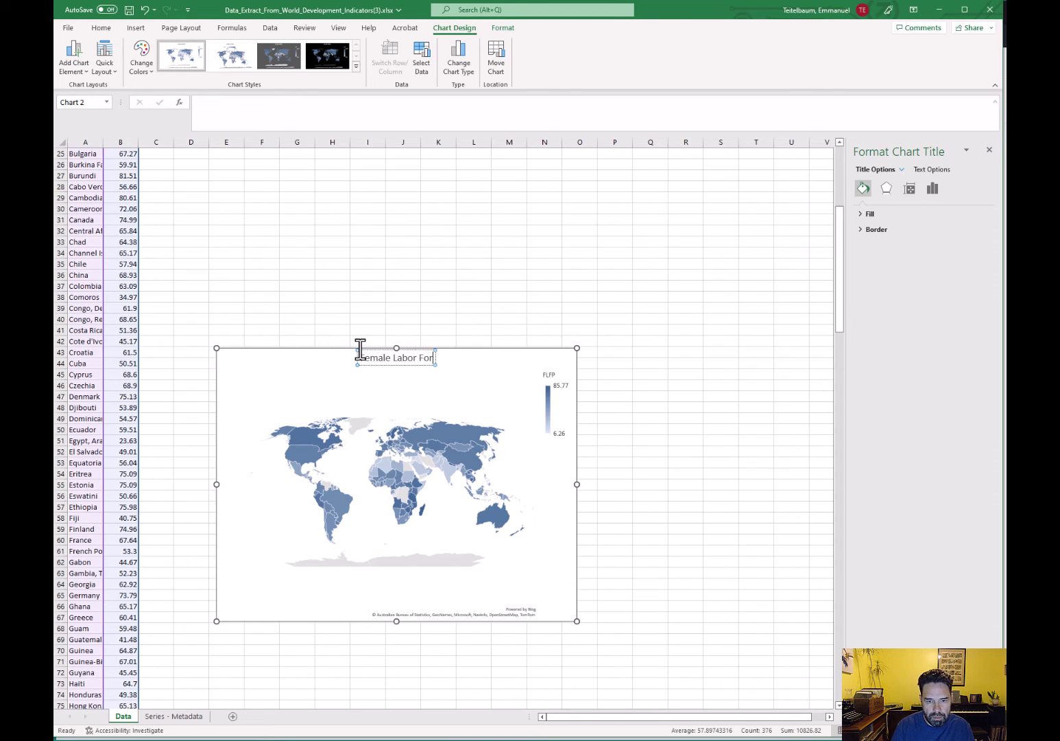
pyautogui.write('ce Pati')
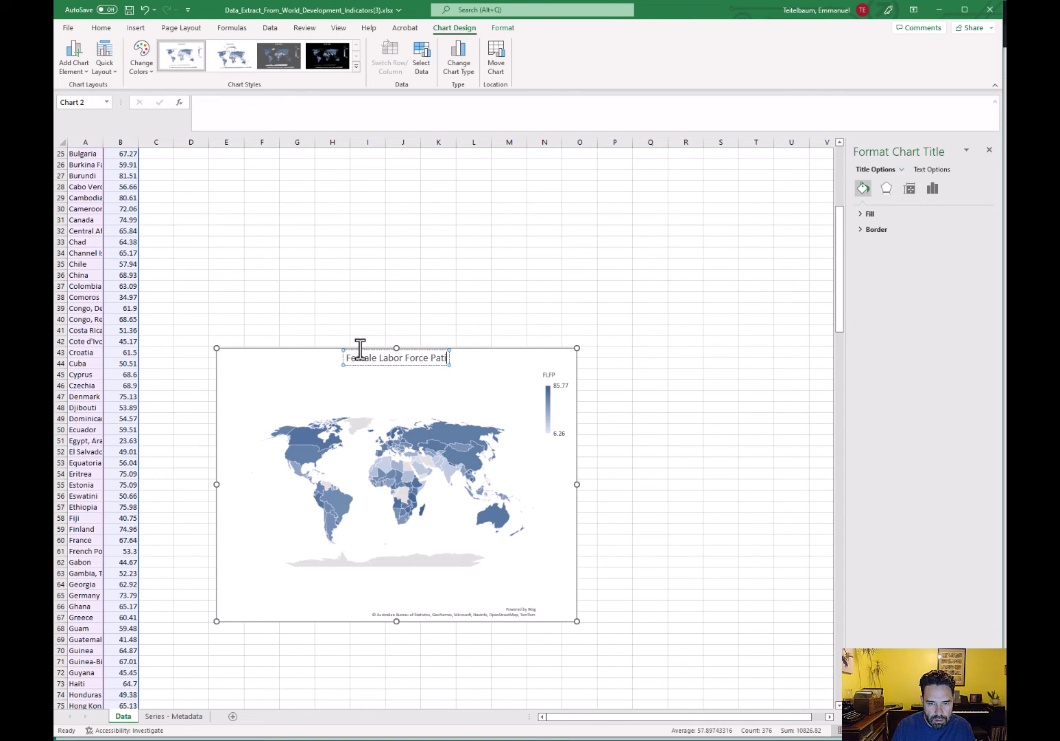
pyautogui.write('ci')
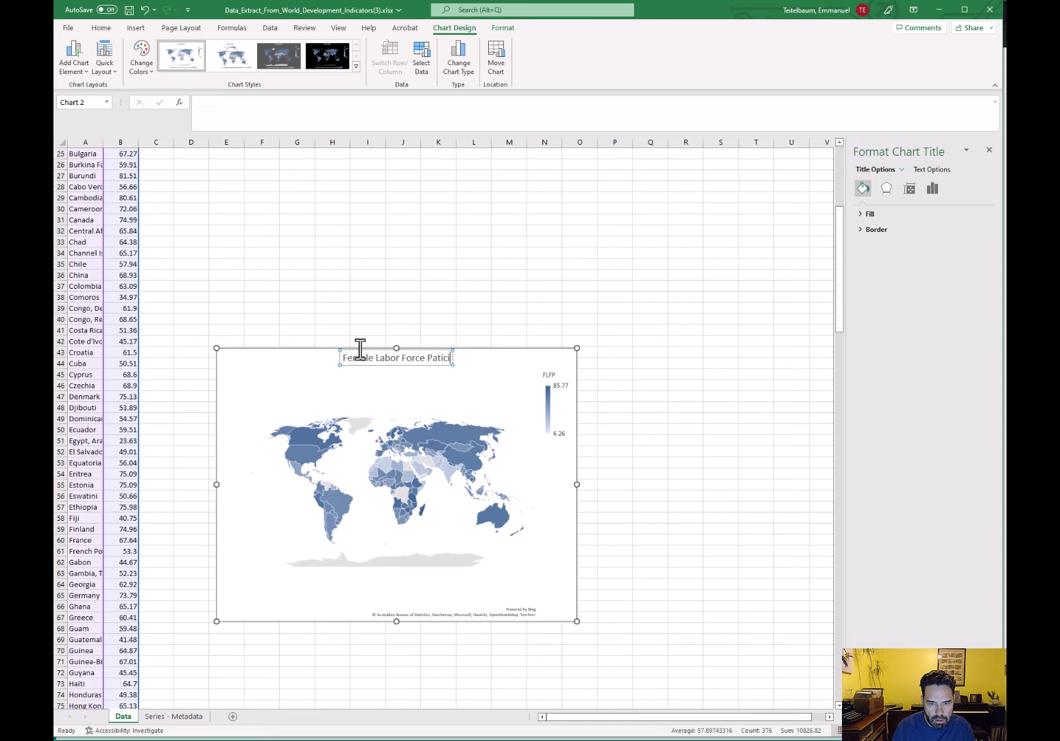
pyautogui.write('pation')
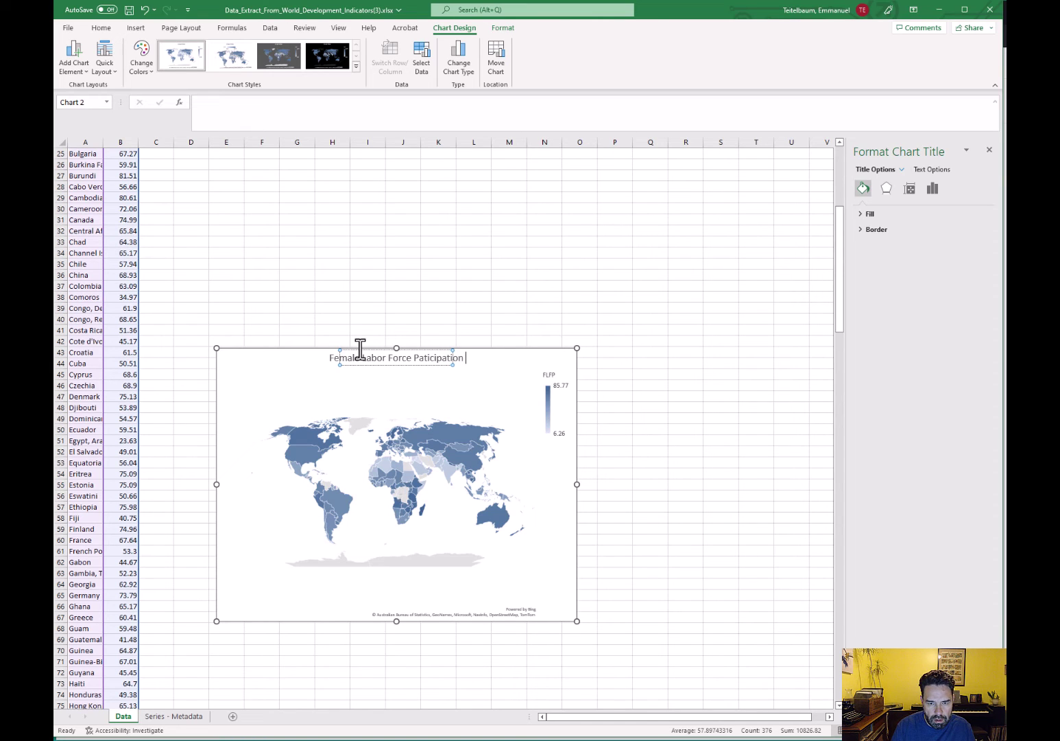
pyautogui.write(',')
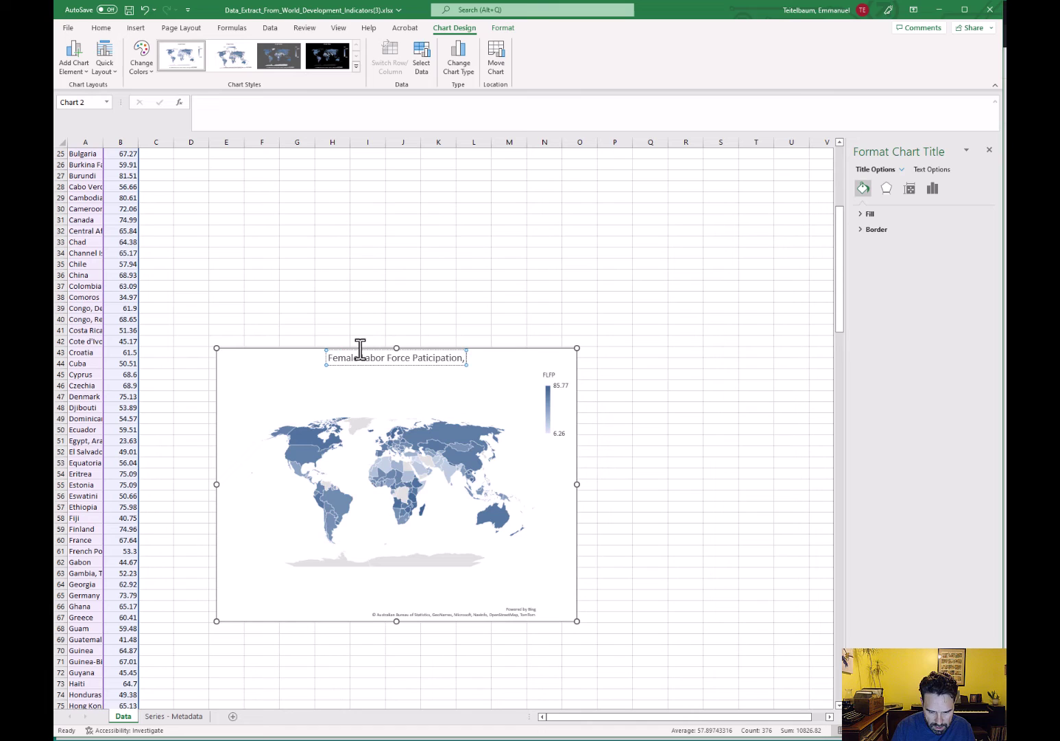
pyautogui.write(' 2017')
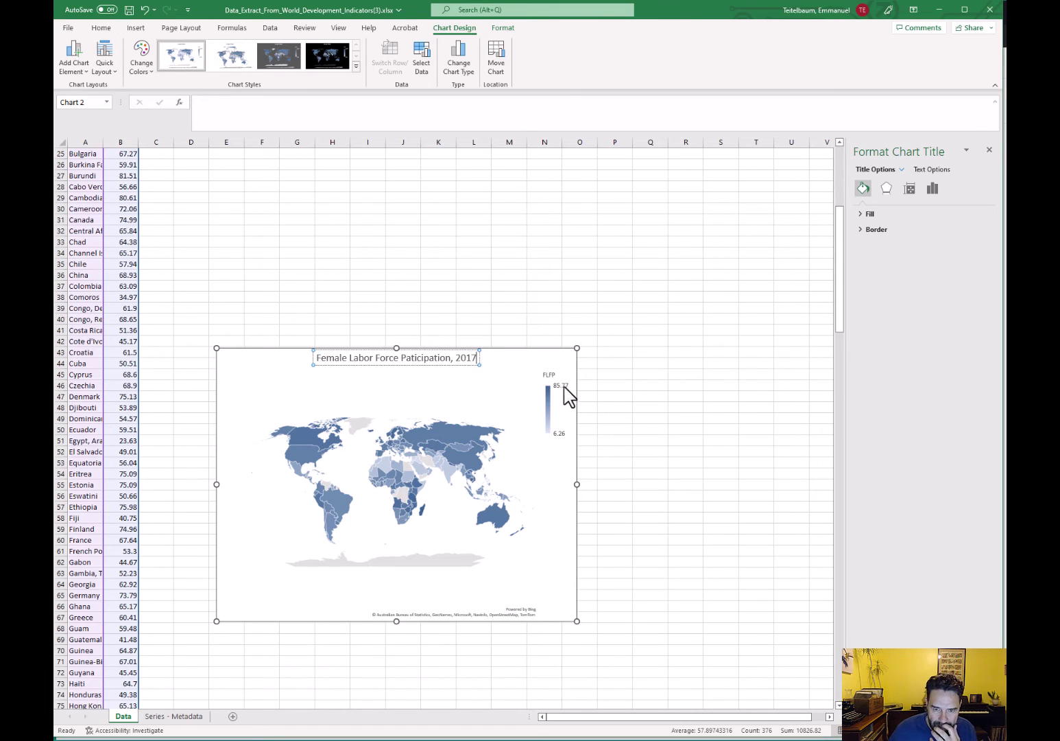
# Move the map chart higher up the sheet
pyautogui.click(557, 384)
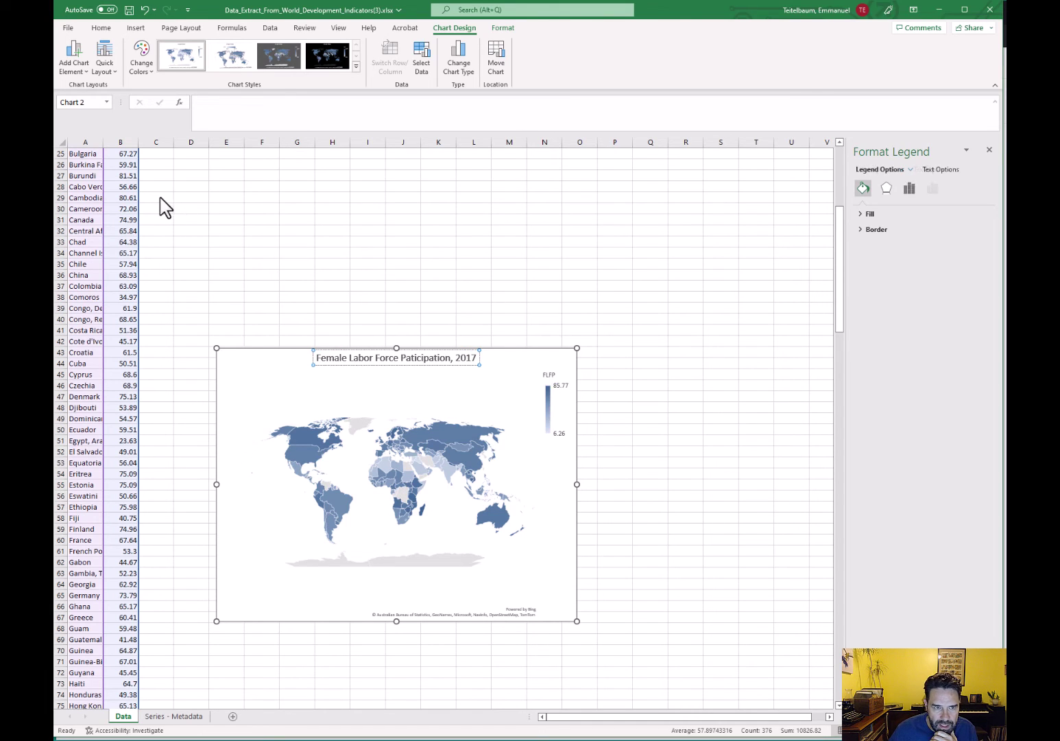
pyautogui.moveTo(297, 363); pyautogui.dragTo(305, 216)
pyautogui.scroll(8, 168, 251)
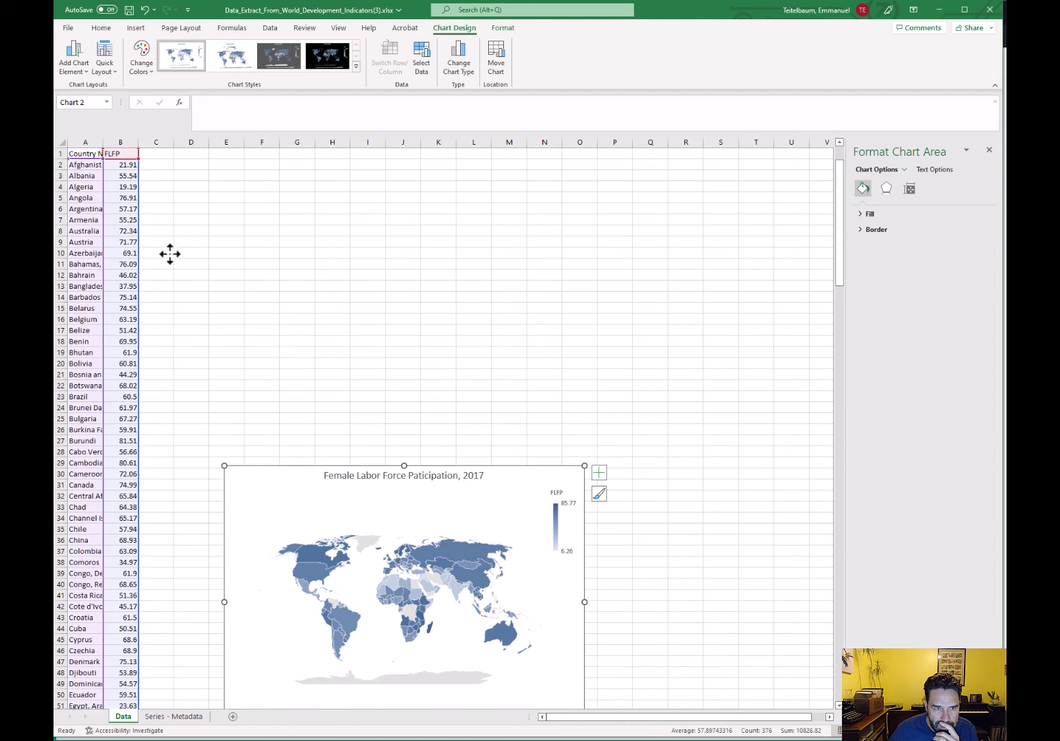
# Rename the B1 header from FLFP to Percent and reposition the chart around row 11
pyautogui.click(118, 152)
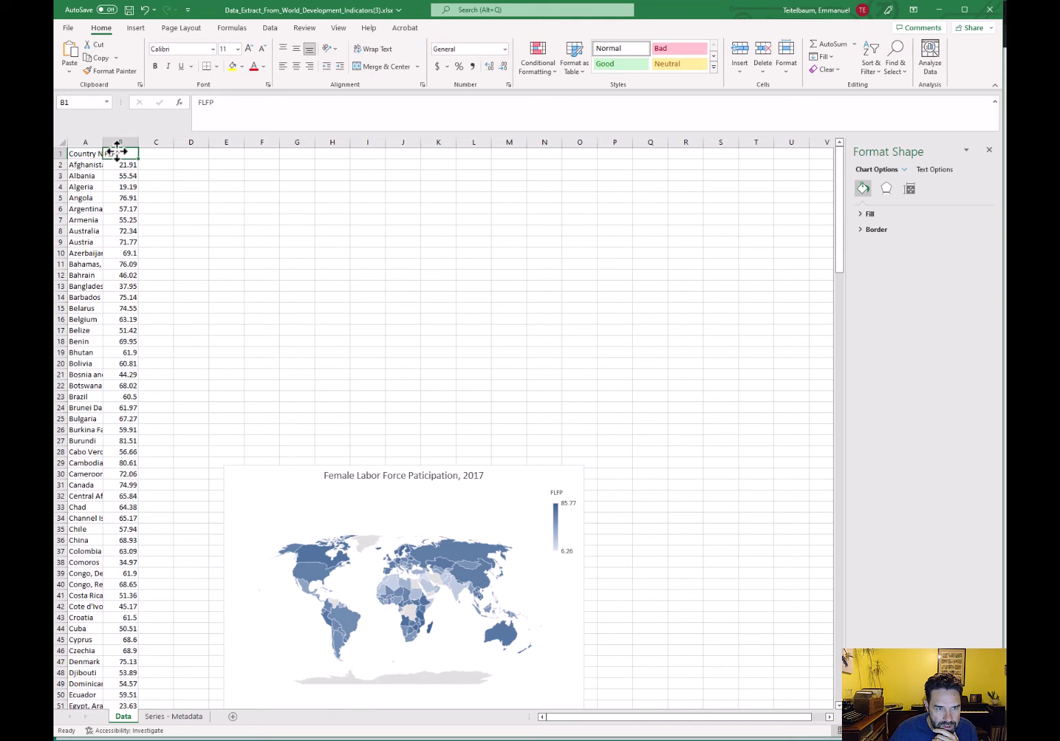
pyautogui.doubleClick(122, 153)
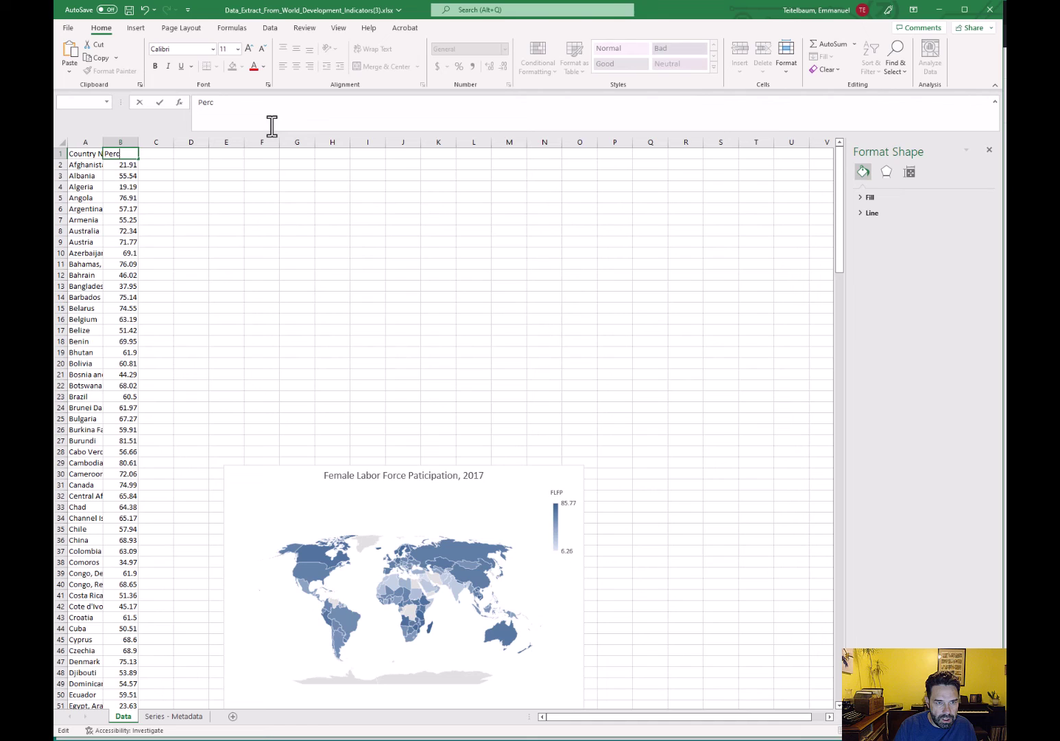
pyautogui.click(438, 209)
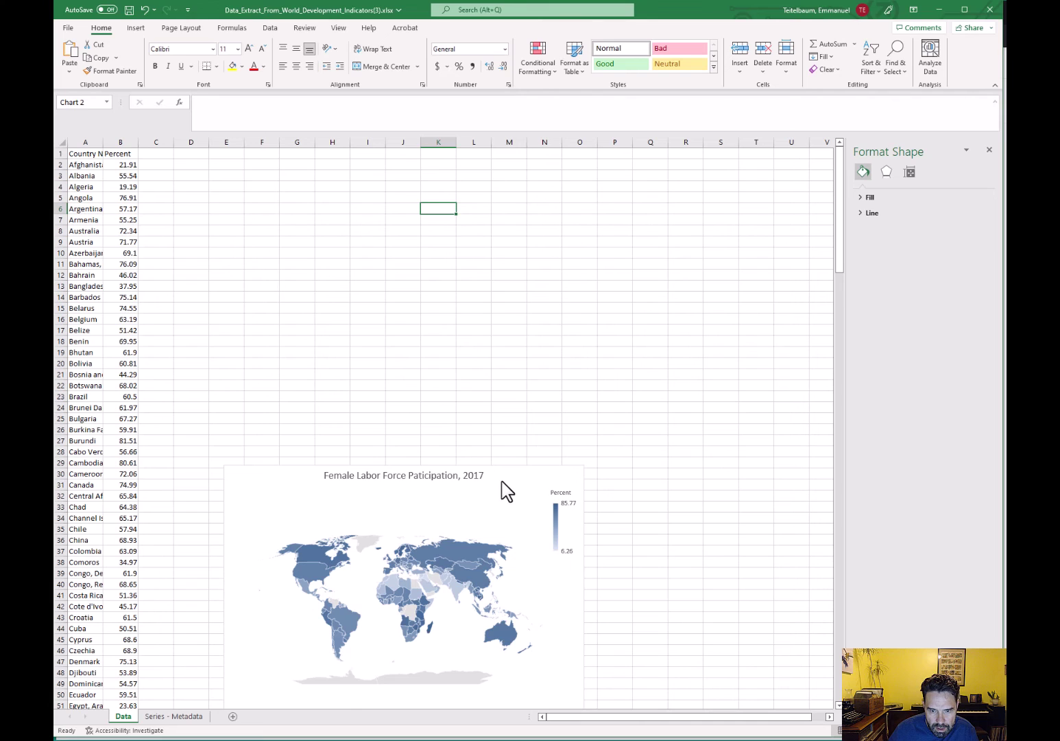
pyautogui.moveTo(508, 491); pyautogui.dragTo(478, 274)
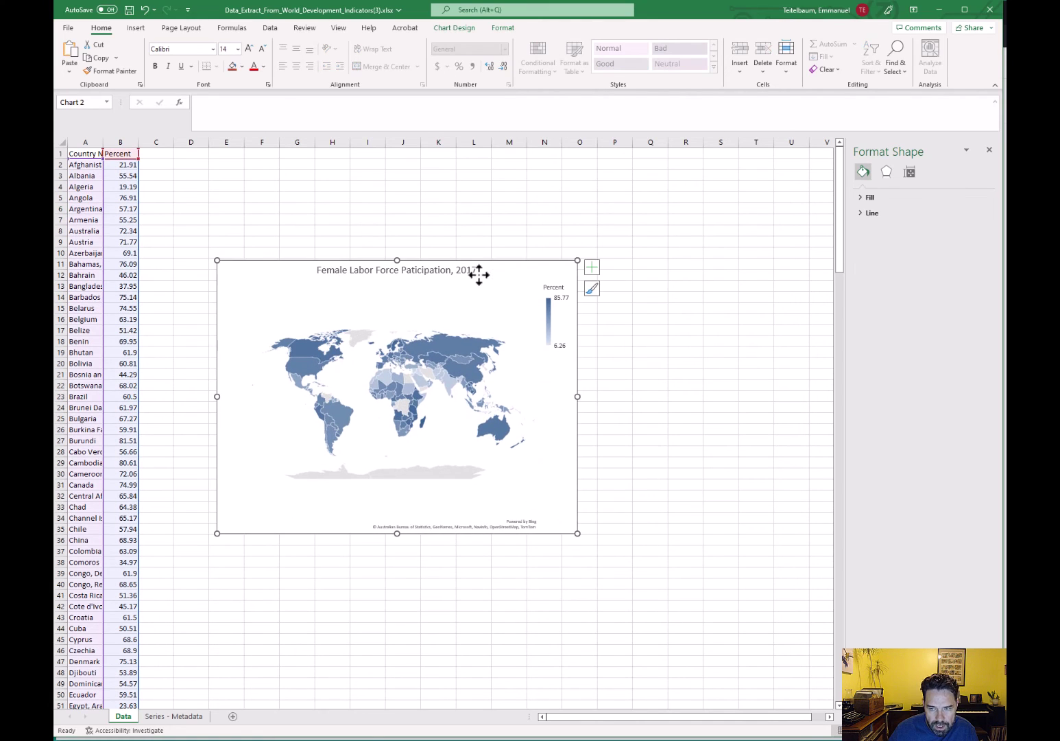
# Select the map series and show the Color palettes under Chart Styles
pyautogui.click(435, 366)
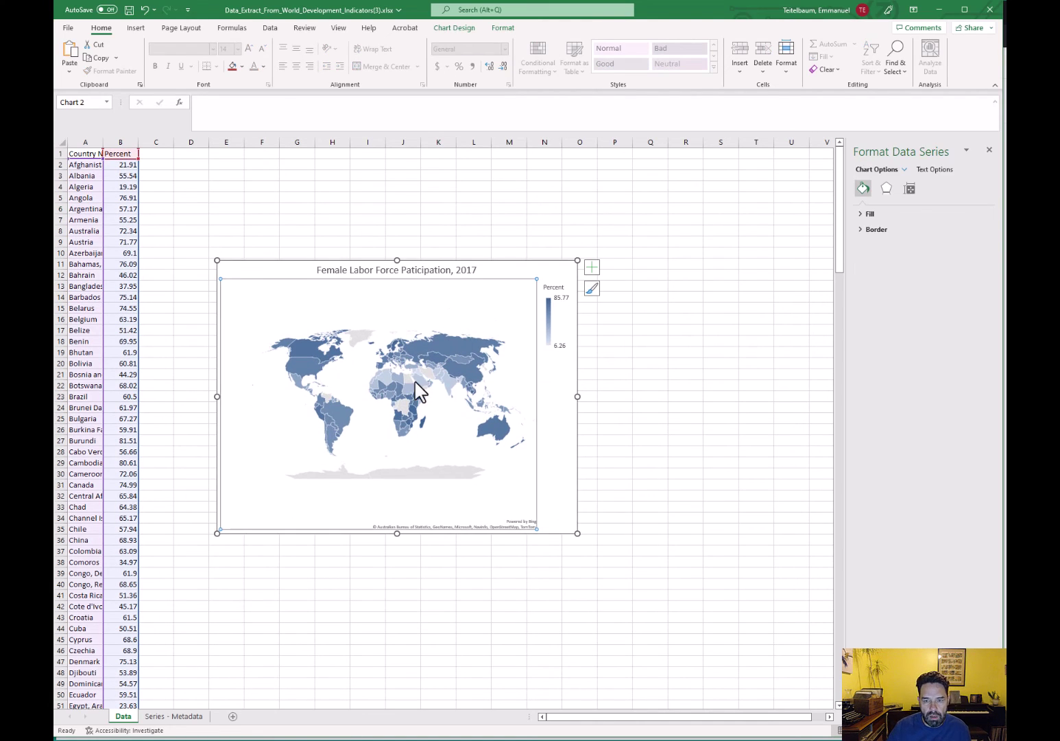
pyautogui.click(593, 293)
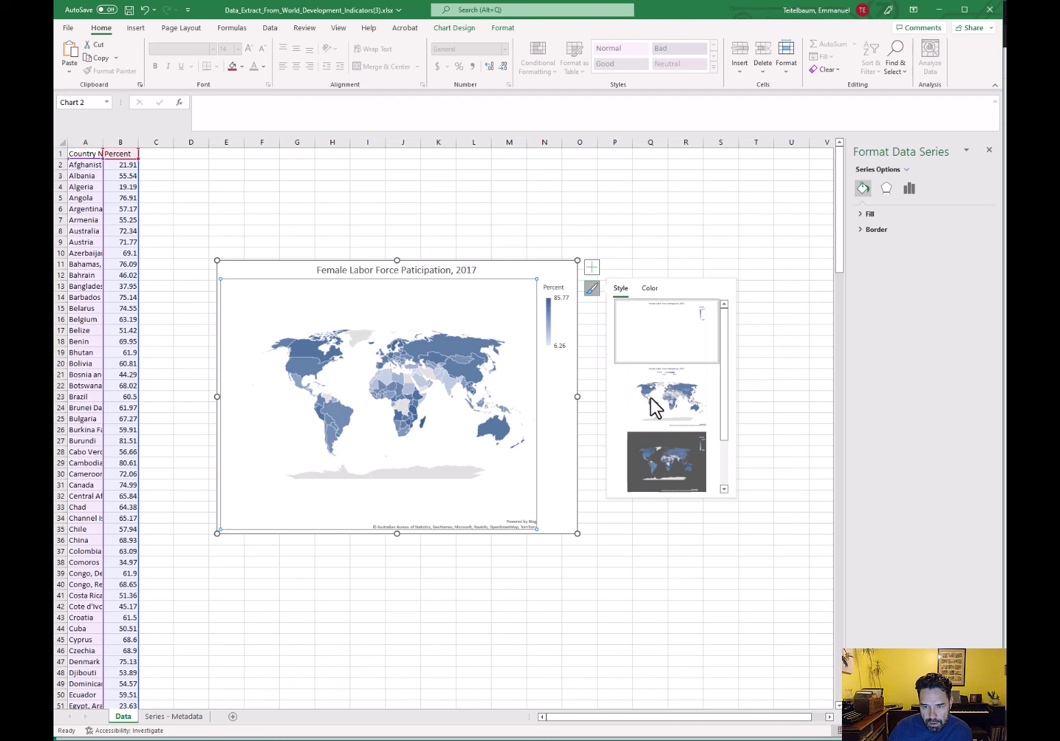
pyautogui.scroll(-1, 671, 458)
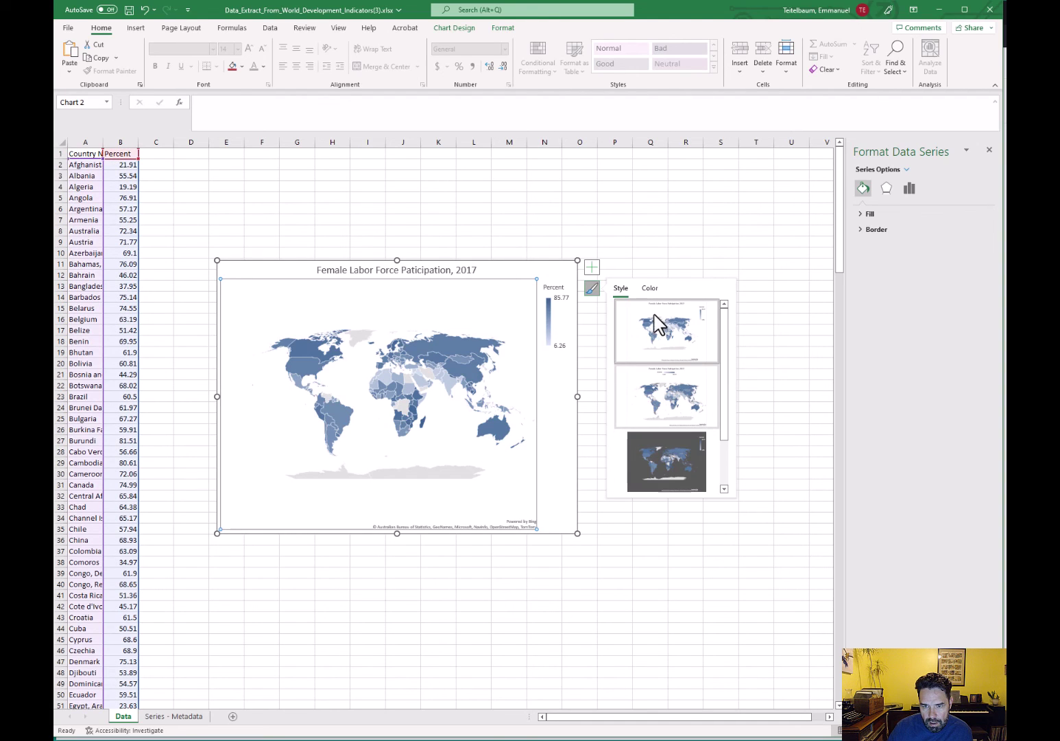
pyautogui.click(649, 290)
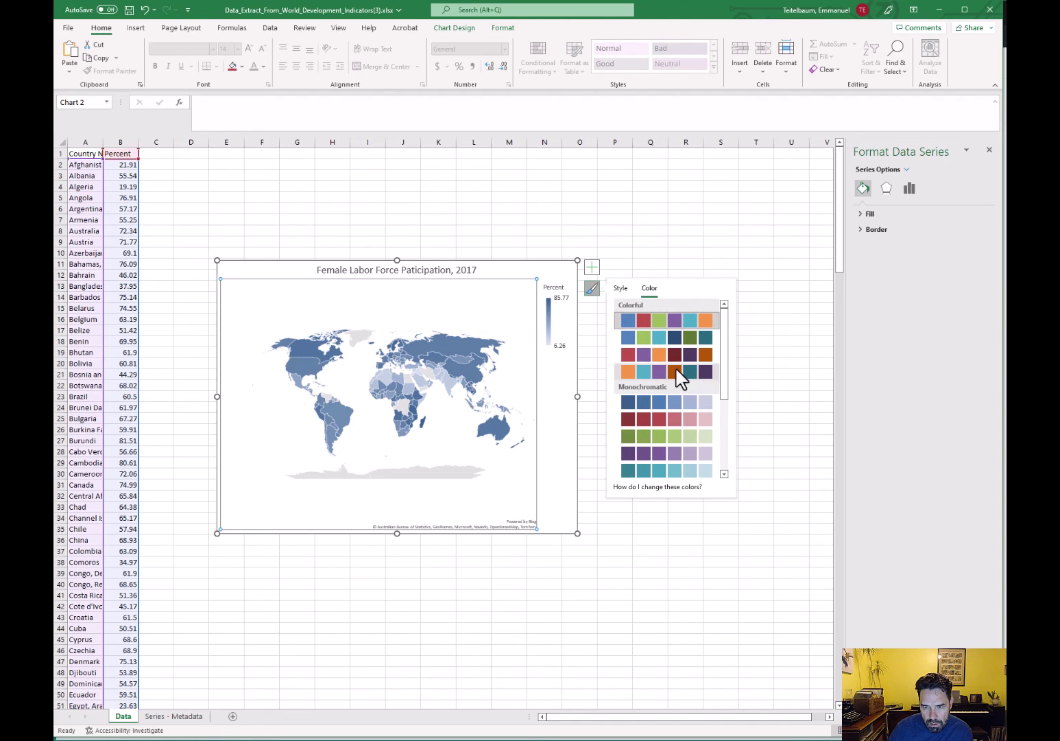
pyautogui.scroll(-3, 726, 351)
# Apply the red Monochromatic palette to the map, then deselect the chart
pyautogui.click(668, 352)
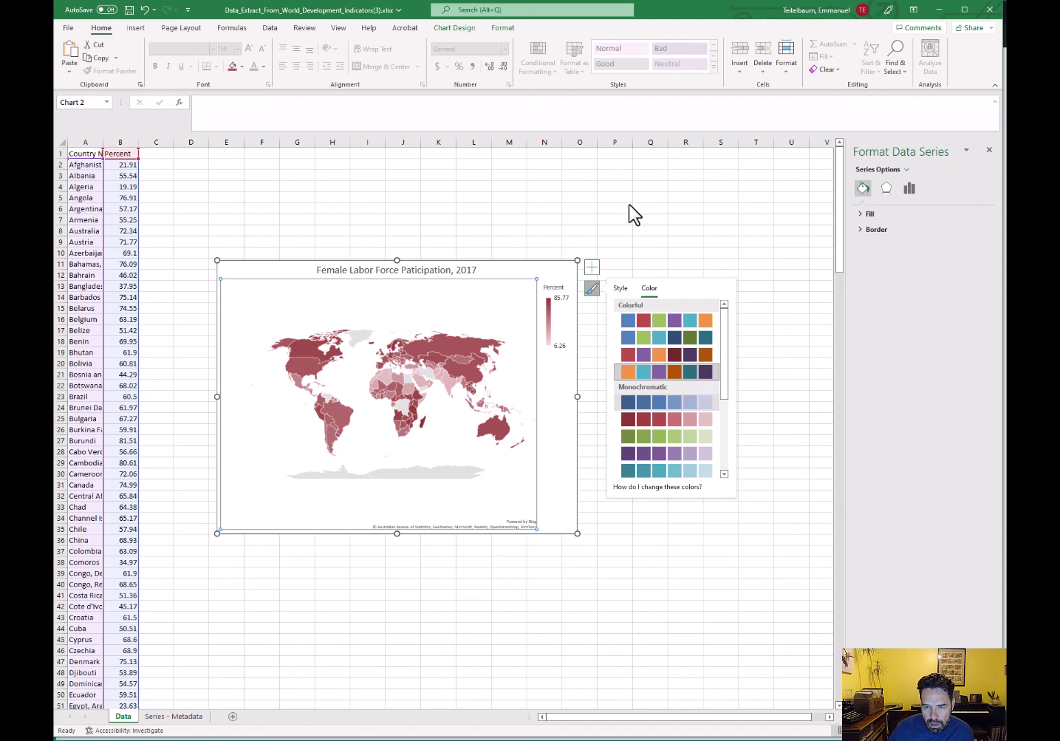
pyautogui.click(633, 417)
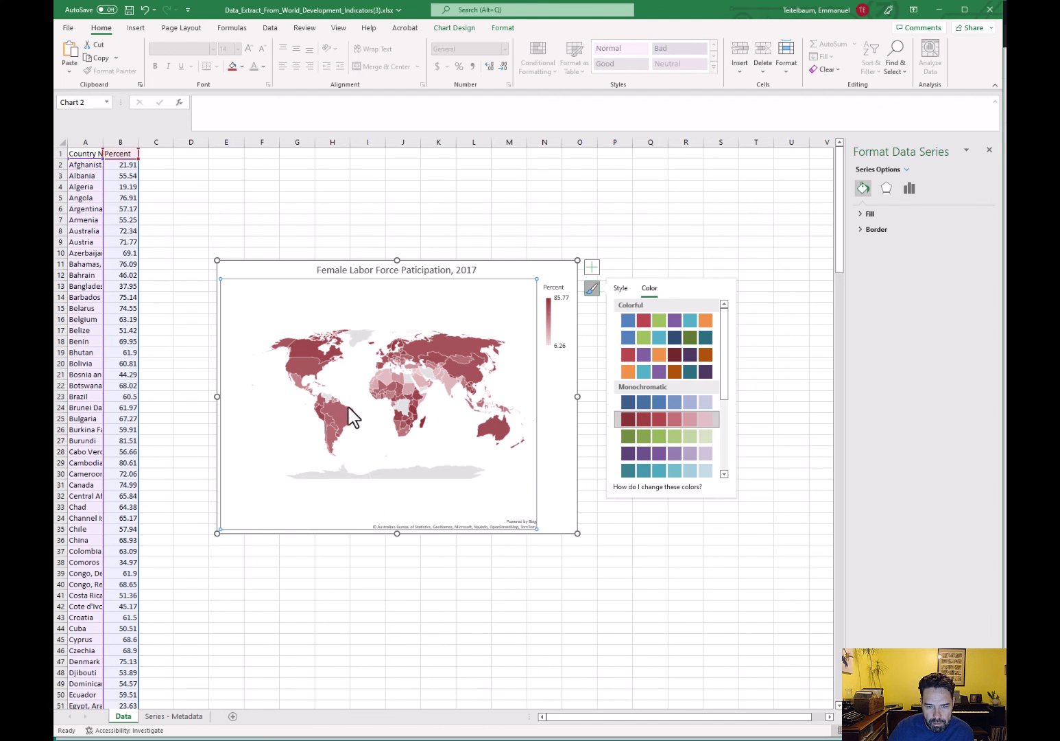
pyautogui.click(648, 202)
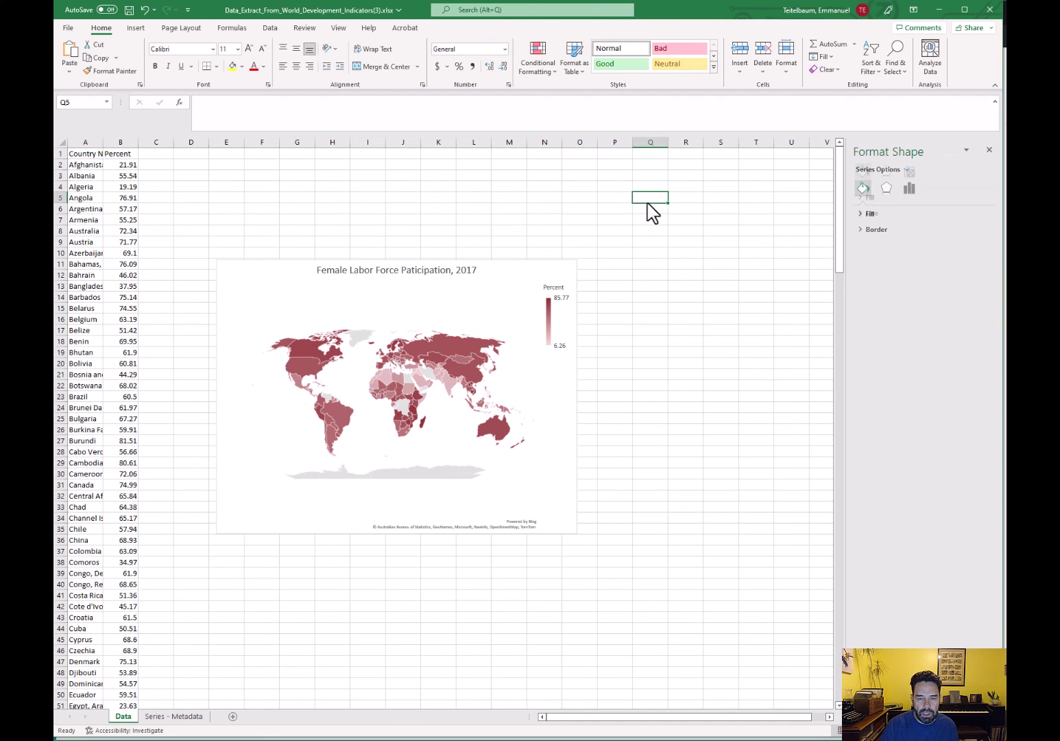